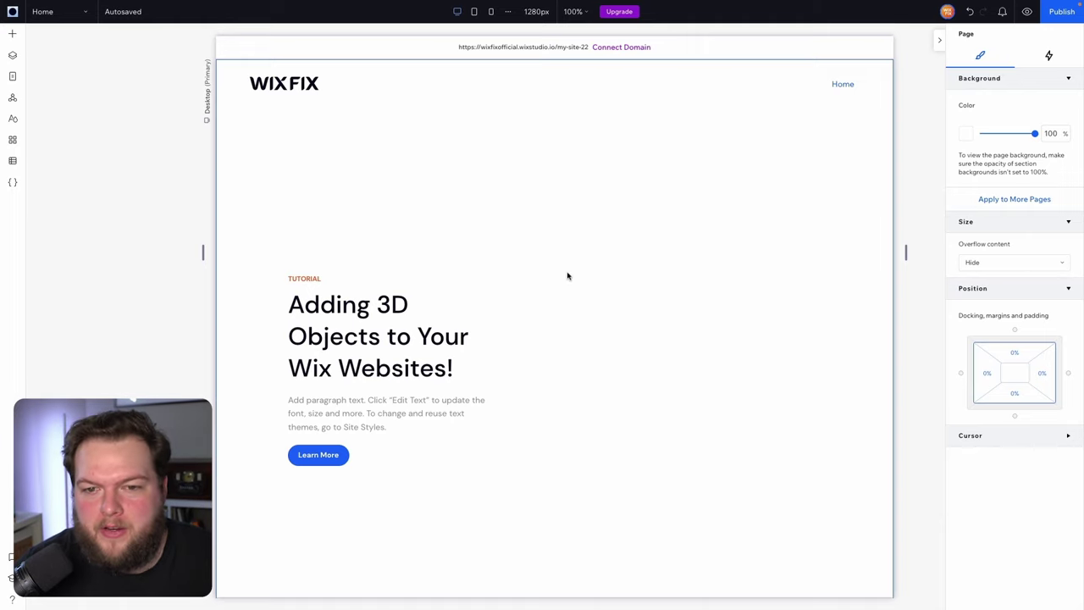
# Apply the grid layout to the hero section so the tutorial text stays in the left cell.
pyautogui.hotkey('ctrl', 'z')
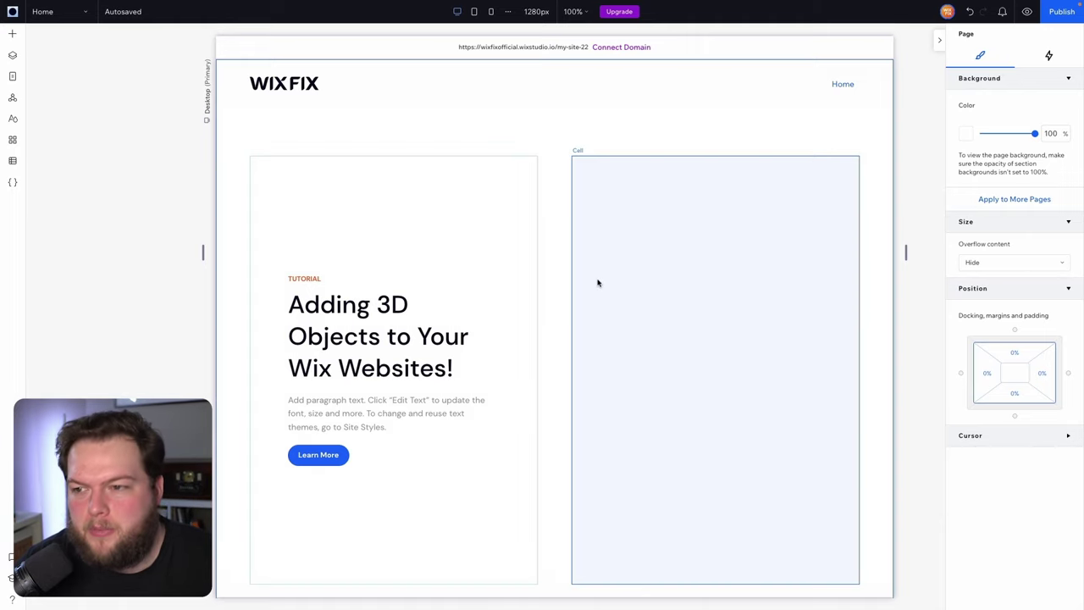
pyautogui.scroll(-1, 635, 282)
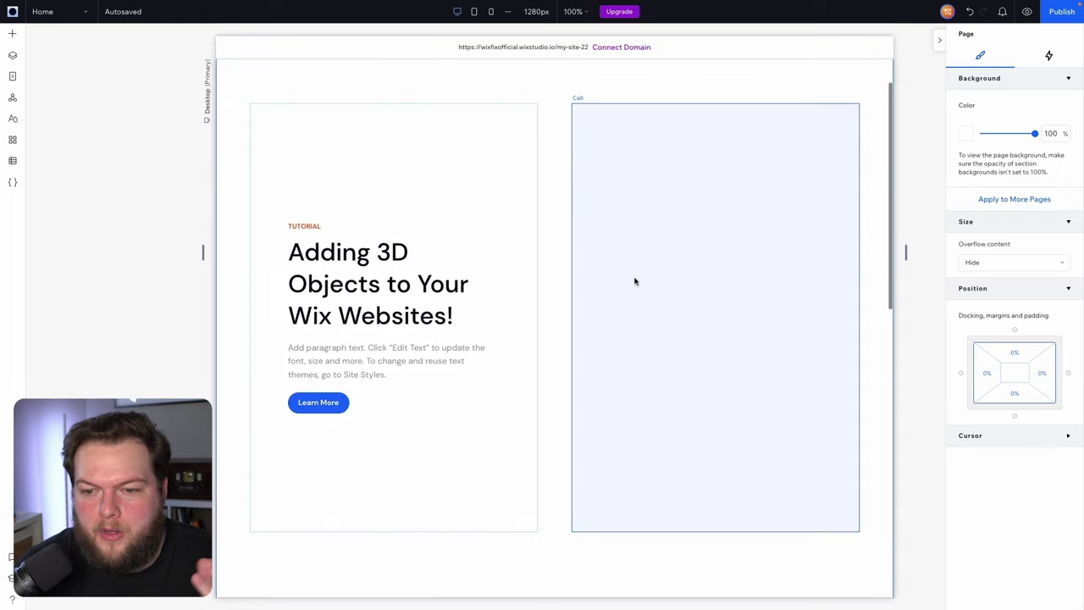
pyautogui.scroll(1, 635, 281)
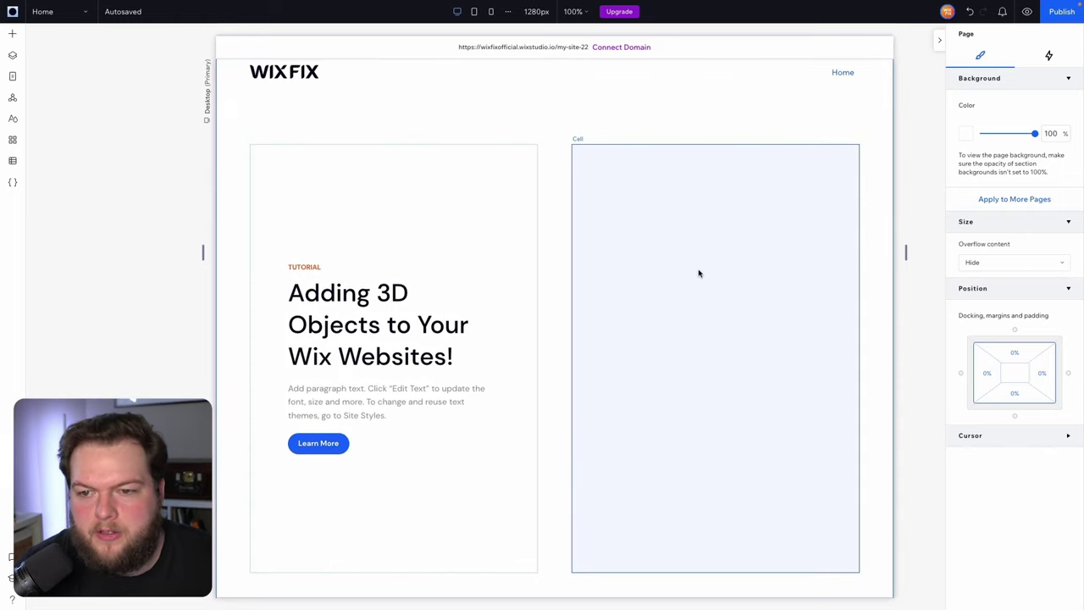
pyautogui.scroll(-1, 699, 273)
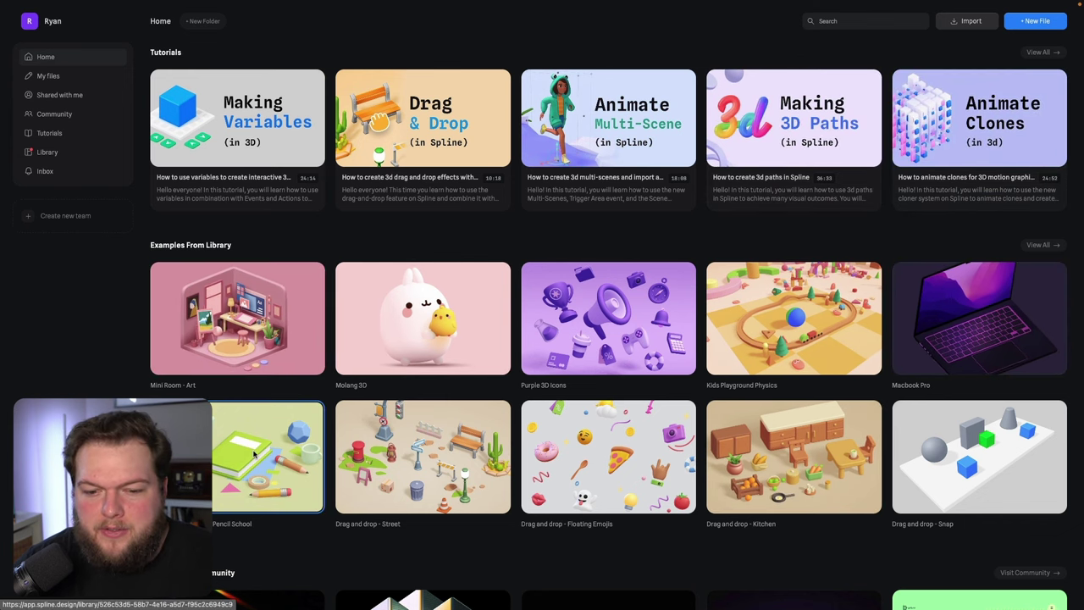
# Go from the Spline dashboard to the Community Explore page.
pyautogui.scroll(-2, 253, 454)
pyautogui.scroll(-4, 253, 455)
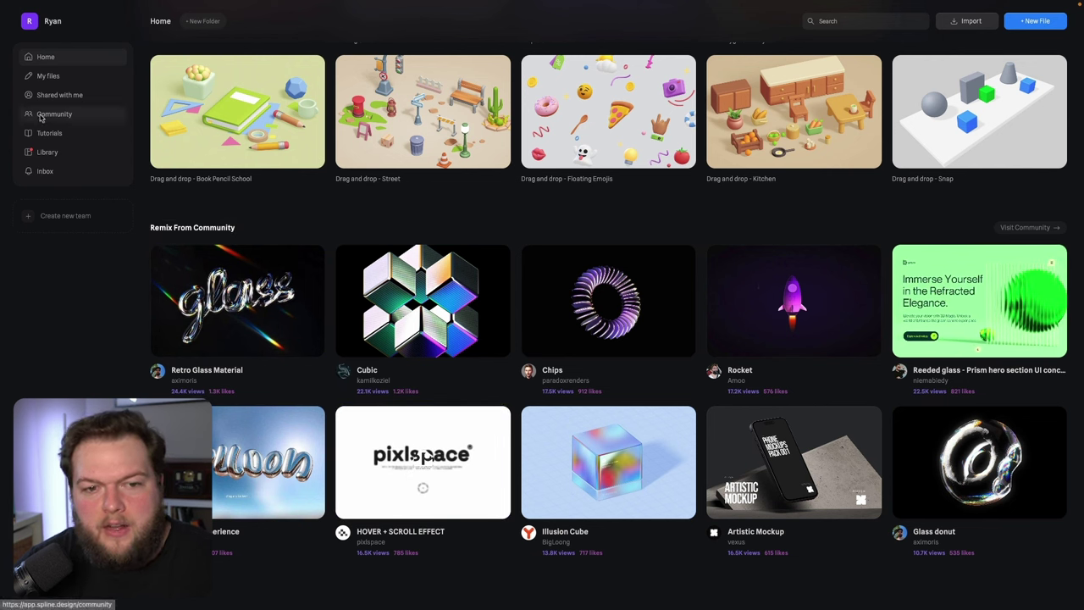
pyautogui.click(43, 115)
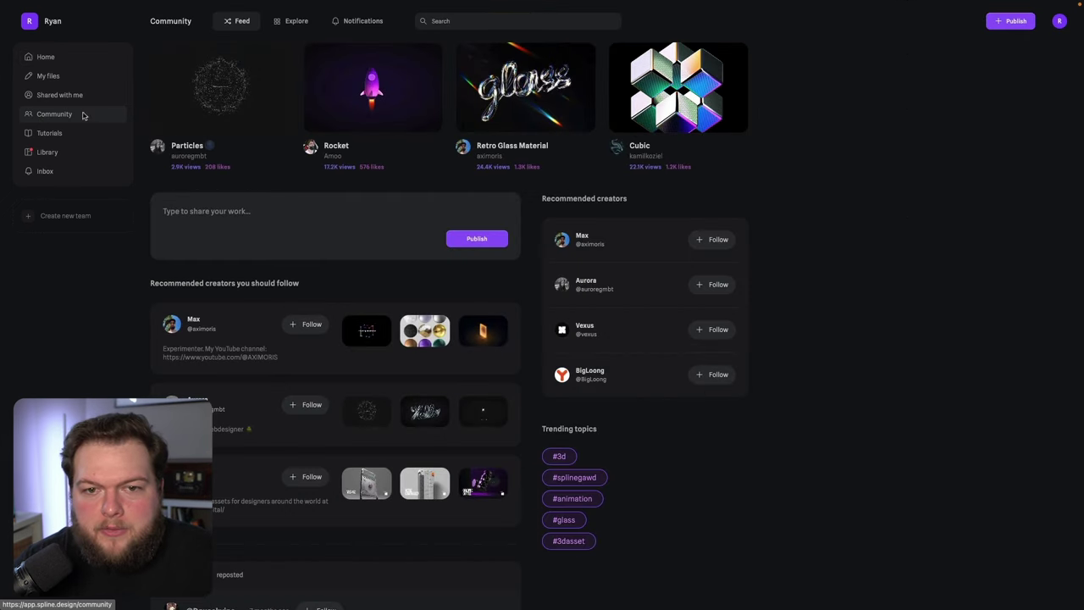
pyautogui.click(291, 22)
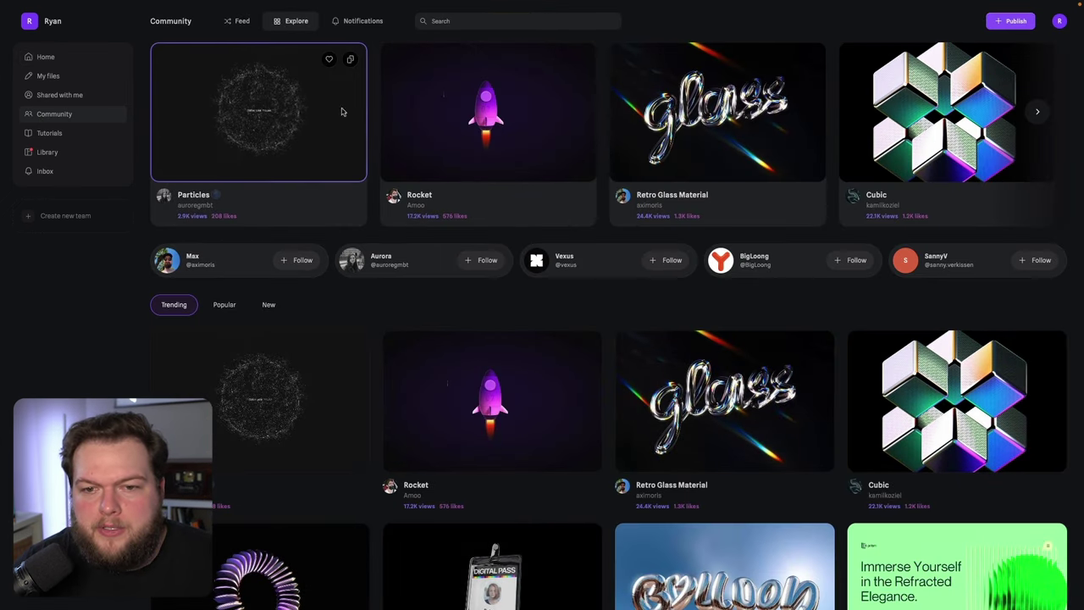
# Scroll through the Trending projects, including Cubic, and return to the top.
pyautogui.scroll(-3, 371, 158)
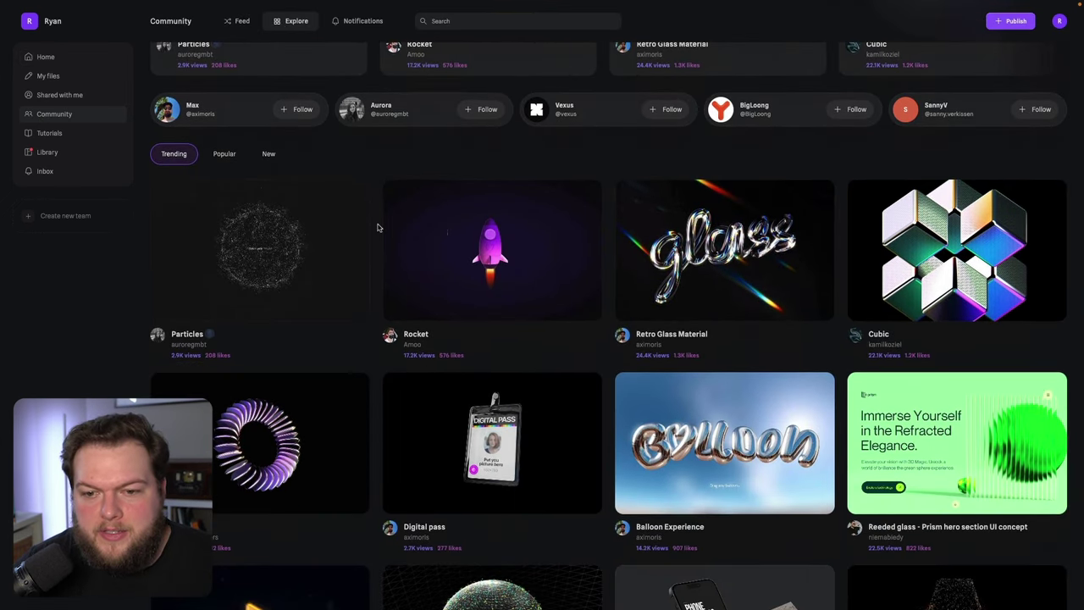
pyautogui.scroll(-6, 379, 227)
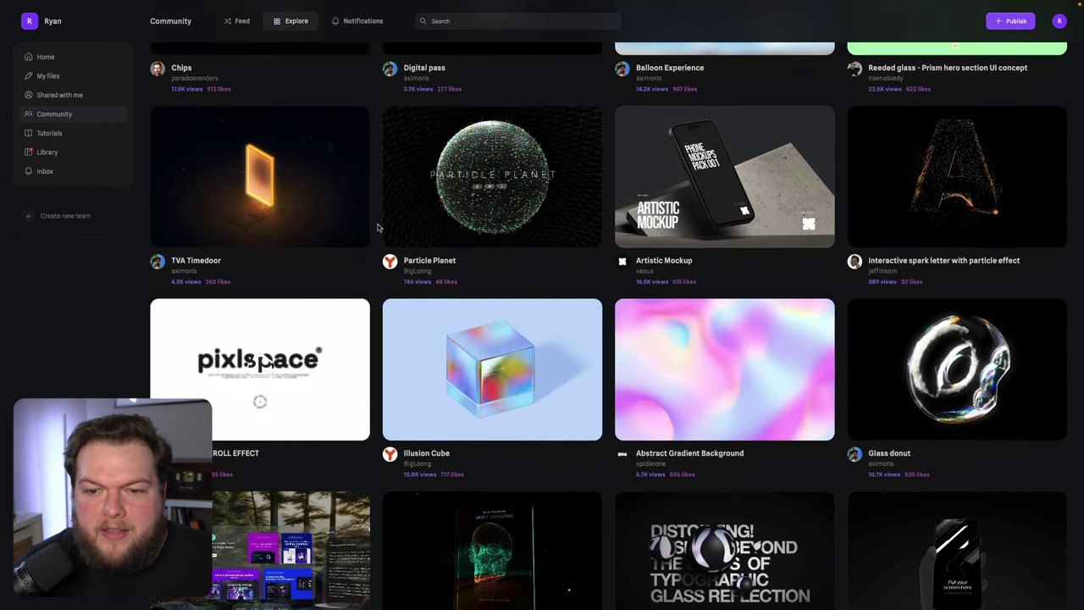
pyautogui.scroll(-4, 379, 227)
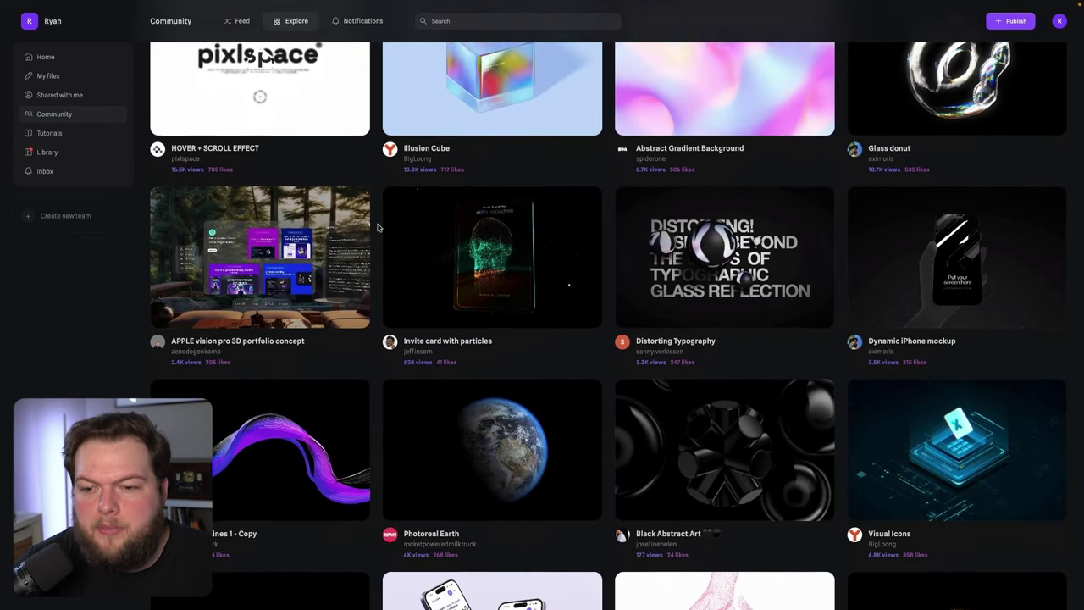
pyautogui.scroll(-2, 379, 227)
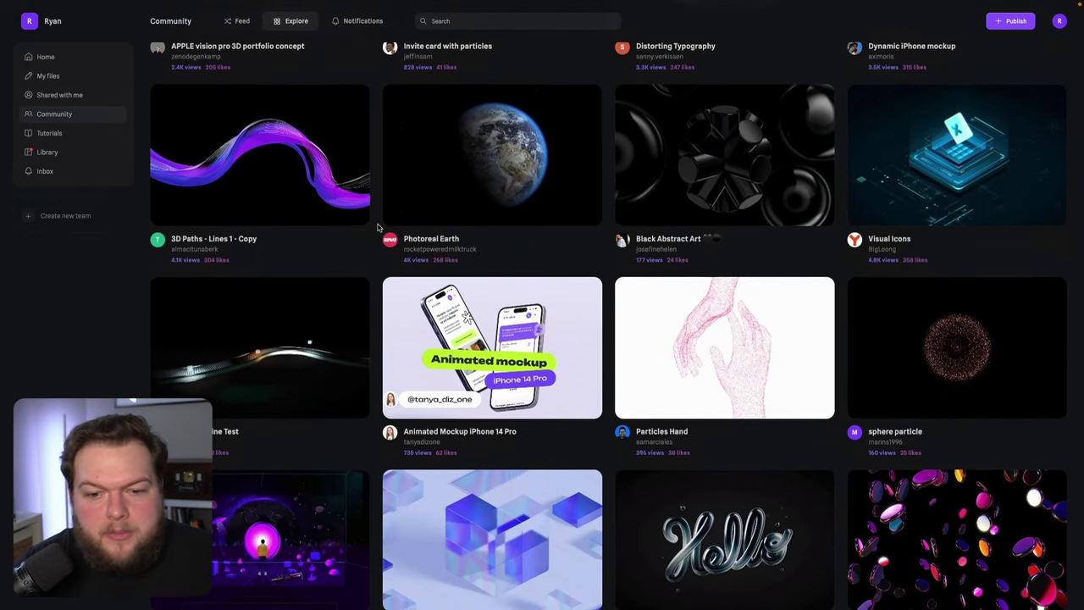
pyautogui.scroll(-5, 378, 227)
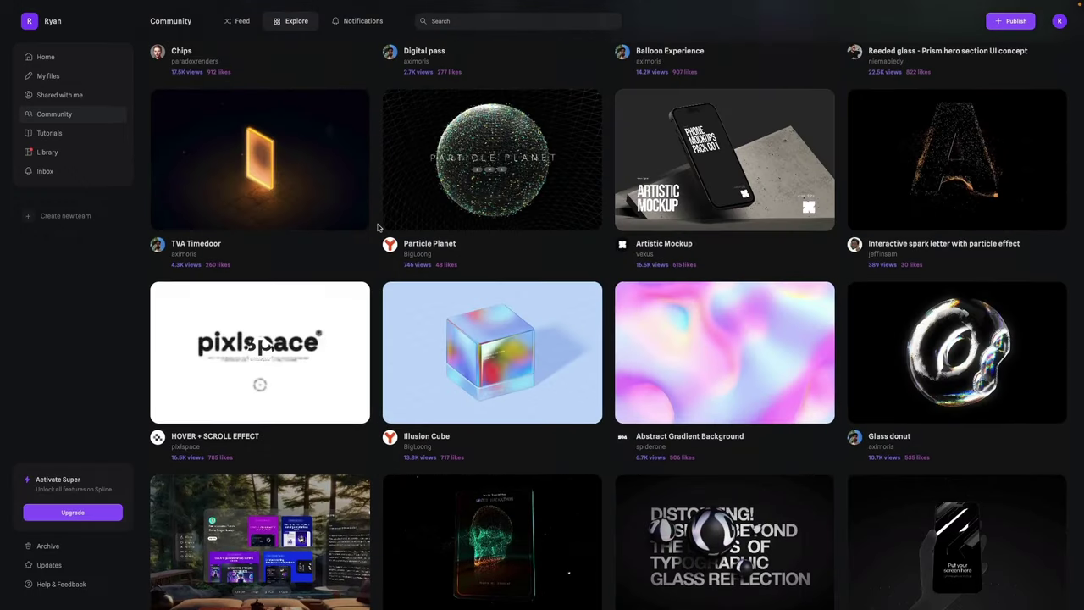
pyautogui.scroll(6, 378, 227)
pyautogui.scroll(1, 378, 227)
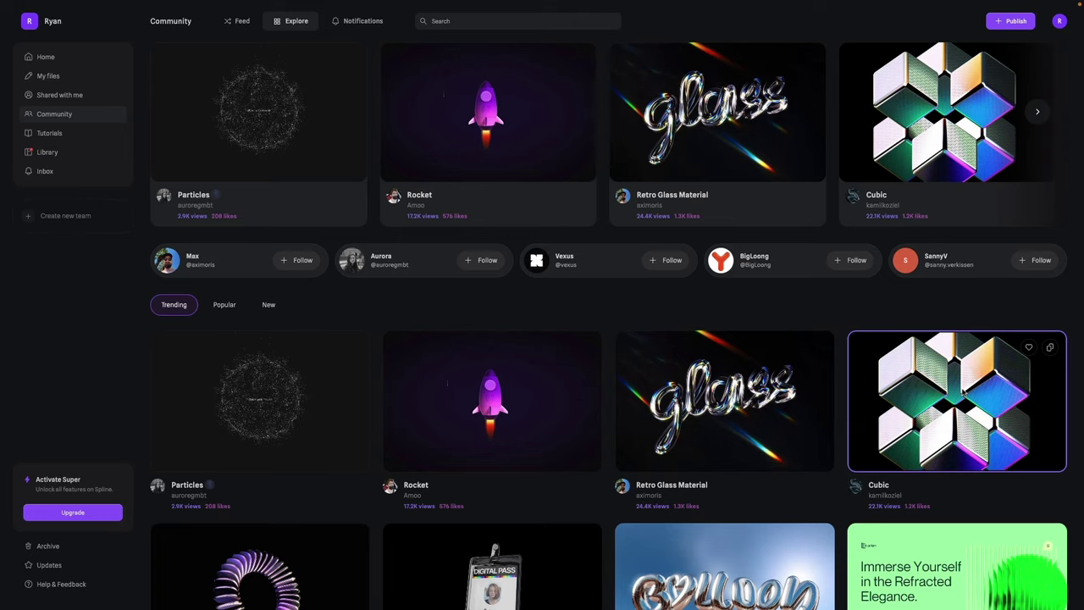
# Open the Cubic project's page and remix it into an editable copy.
pyautogui.click(963, 392)
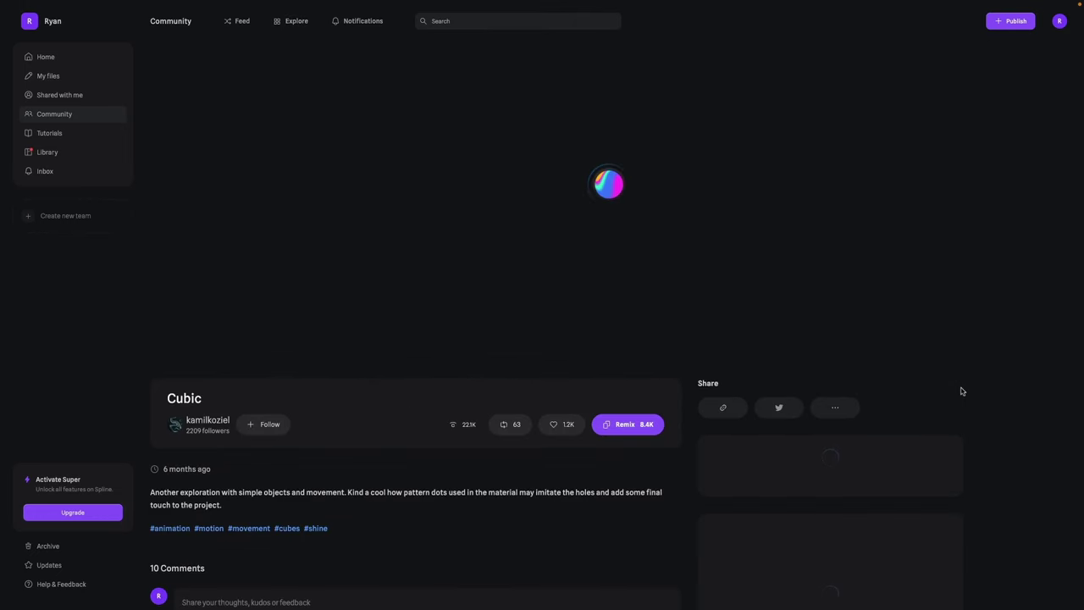
pyautogui.click(626, 425)
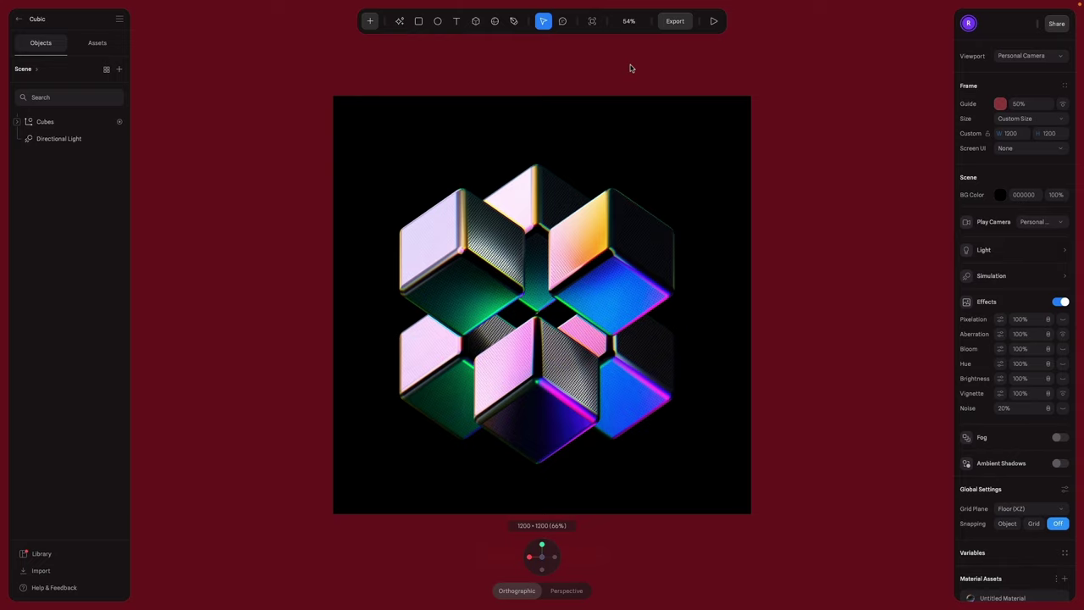
# Set the scene frame size to Responsive with Auto Zoom set to Yes.
pyautogui.click(592, 27)
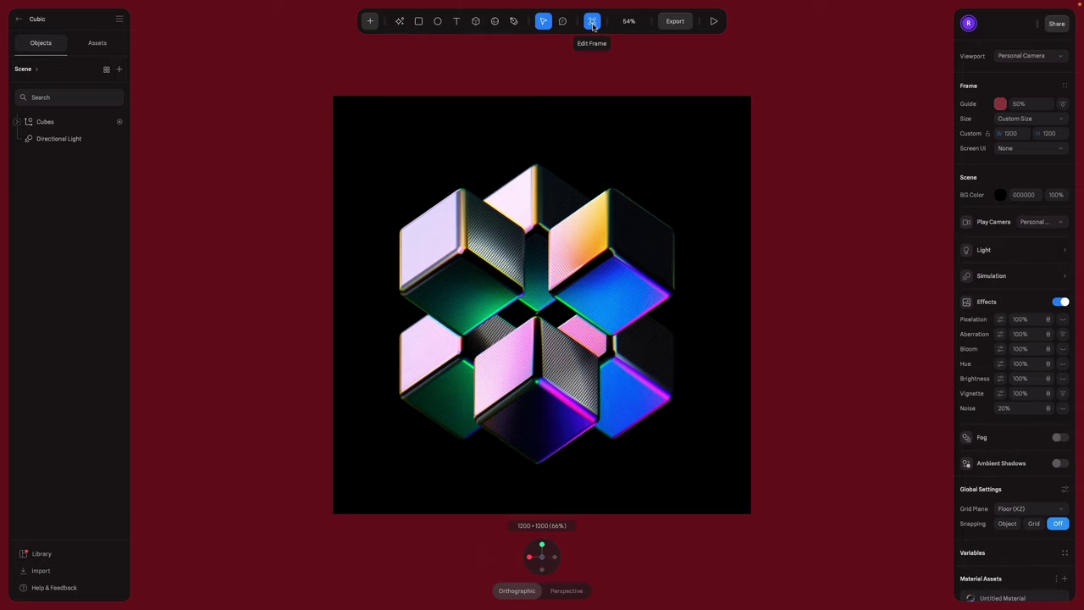
pyautogui.click(592, 23)
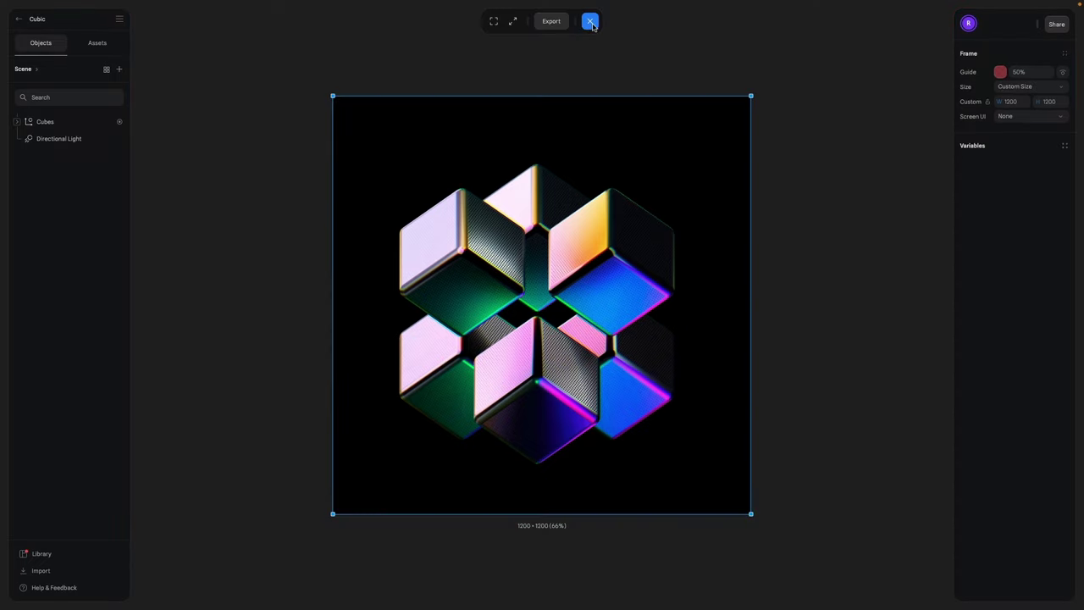
pyautogui.click(1025, 88)
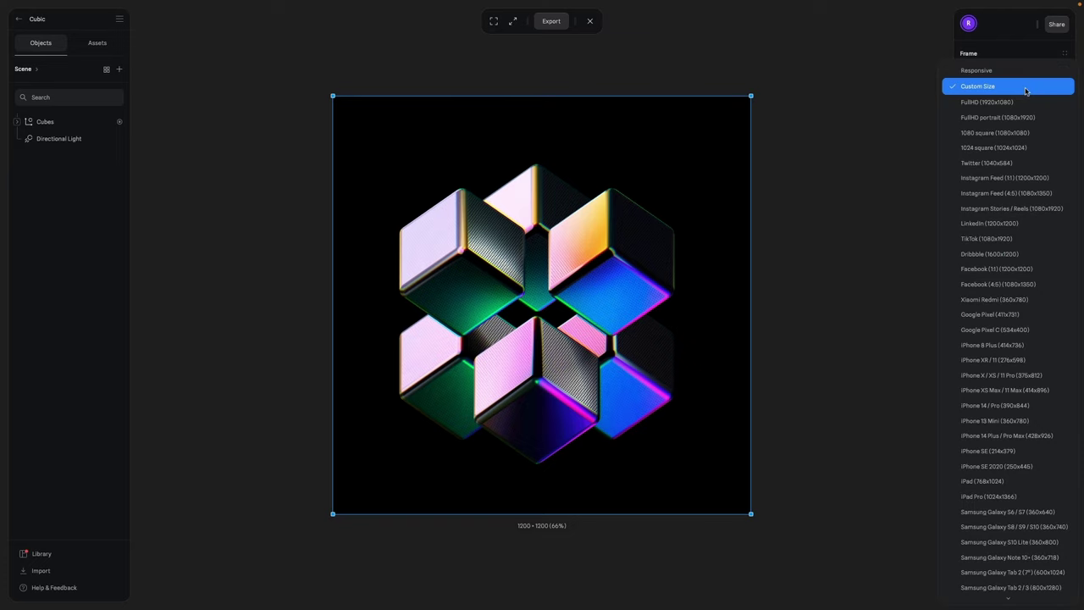
pyautogui.click(987, 71)
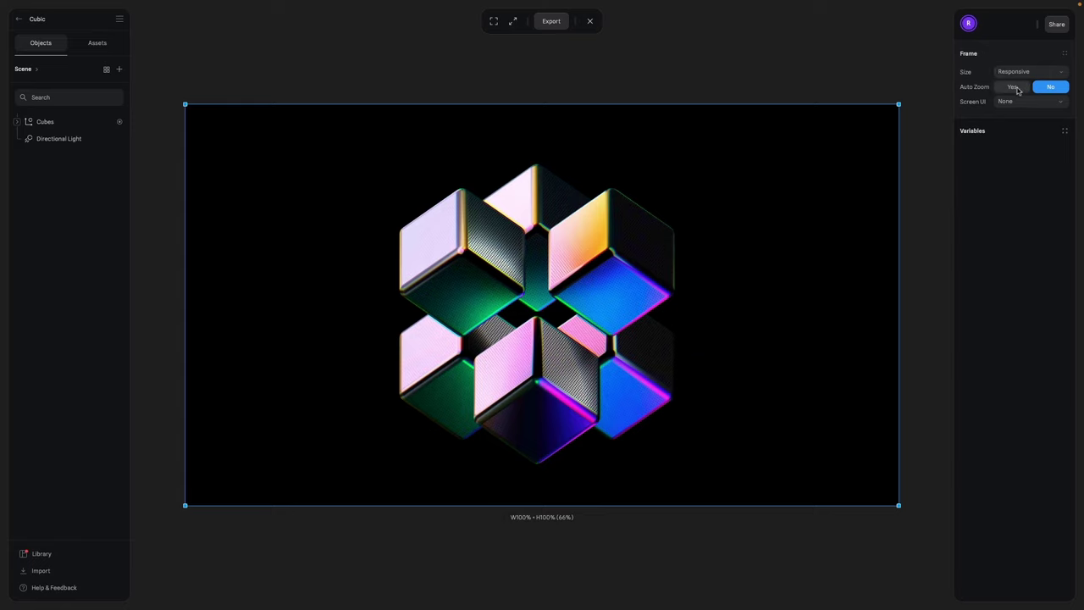
pyautogui.click(1015, 87)
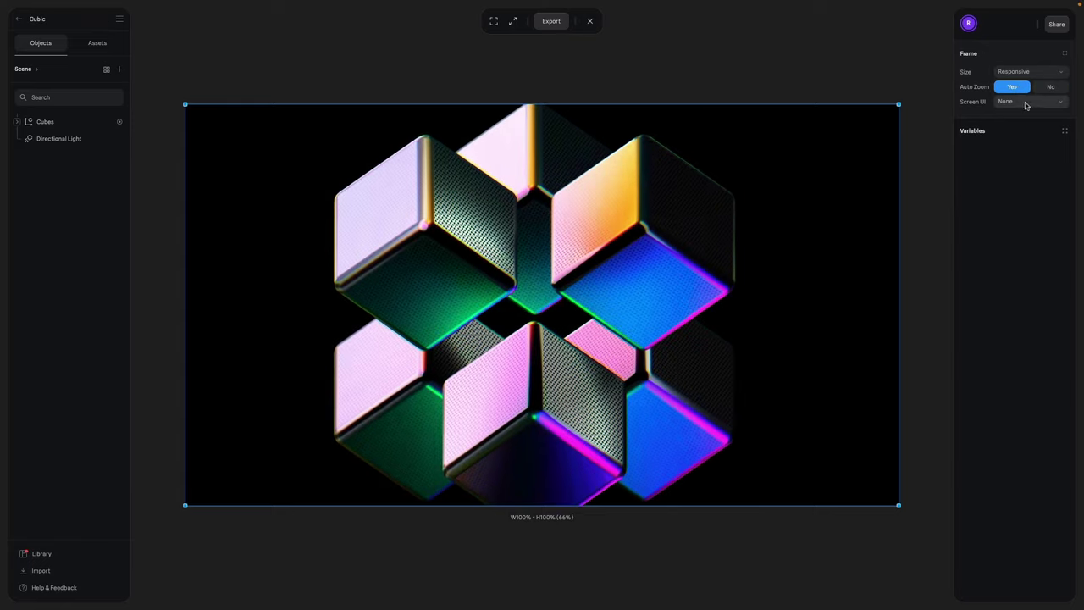
# Leave frame editing and scale the Cubes group proportionally to 0.4.
pyautogui.click(592, 21)
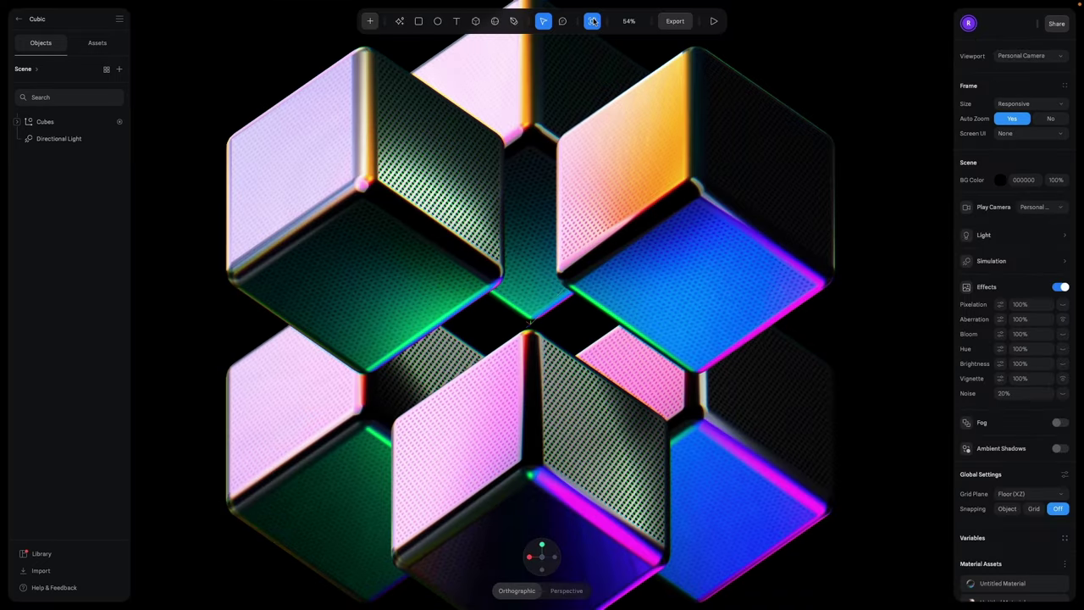
pyautogui.click(84, 123)
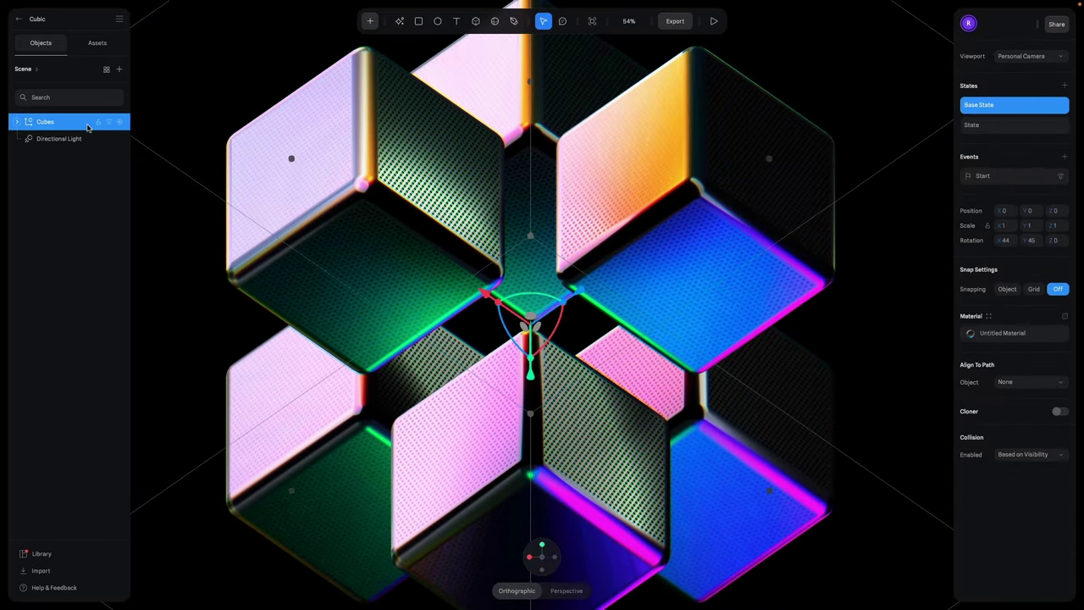
pyautogui.click(1009, 229)
pyautogui.write('.4')
pyautogui.press('Return')
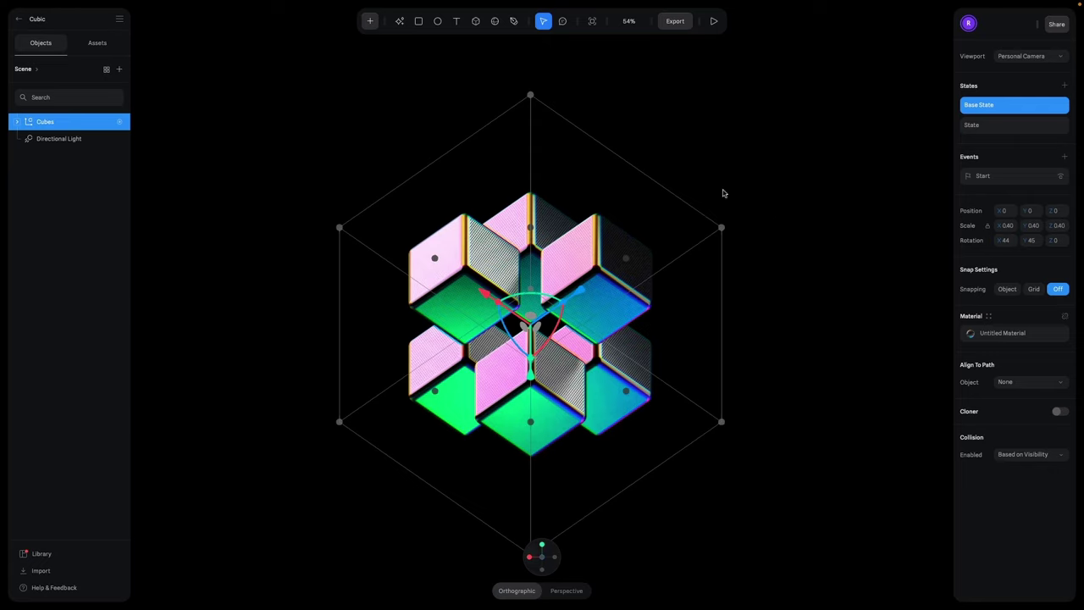
# Export the scene as a Viewer and try setting Logo to No in Play Settings.
pyautogui.click(675, 23)
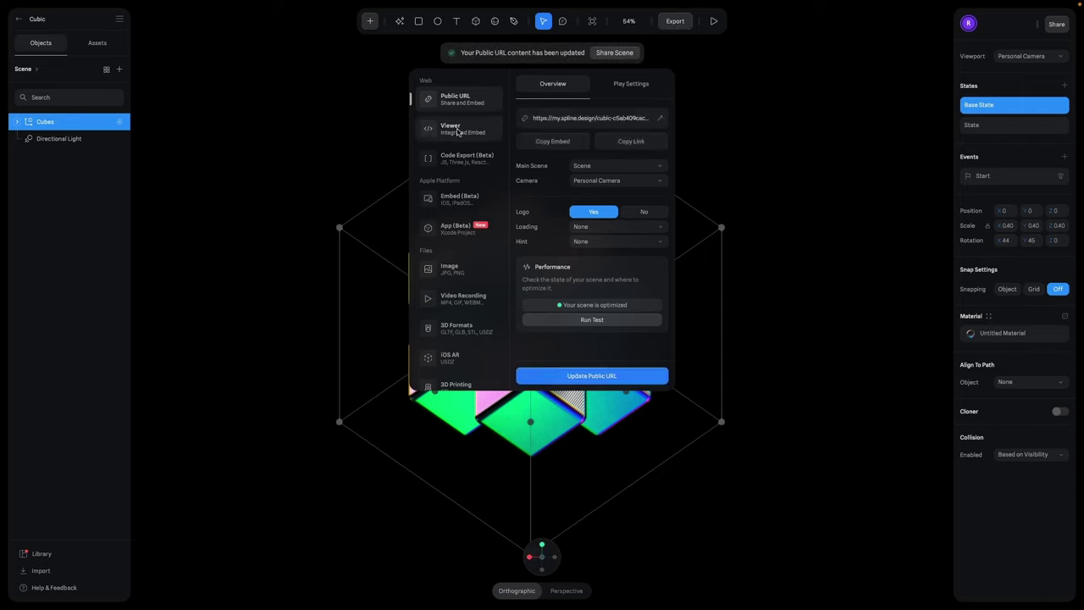
pyautogui.click(457, 131)
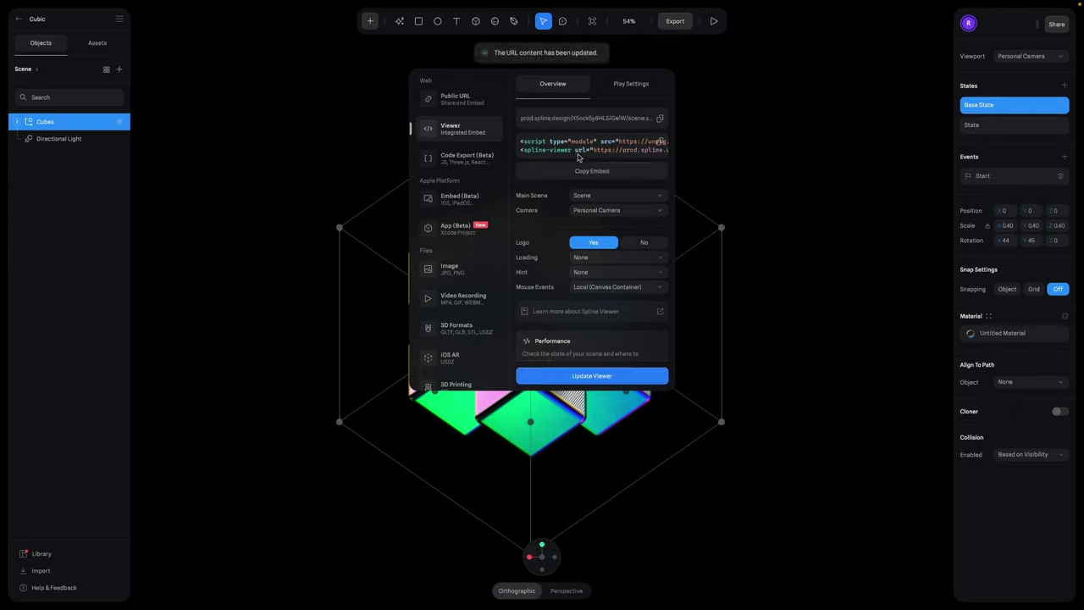
pyautogui.click(616, 88)
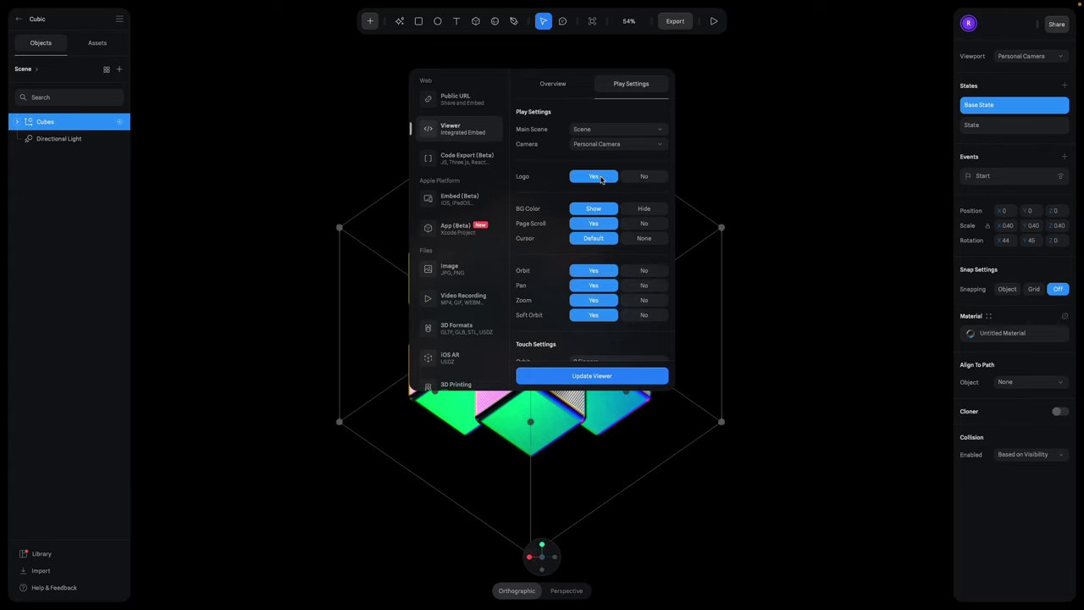
pyautogui.click(647, 177)
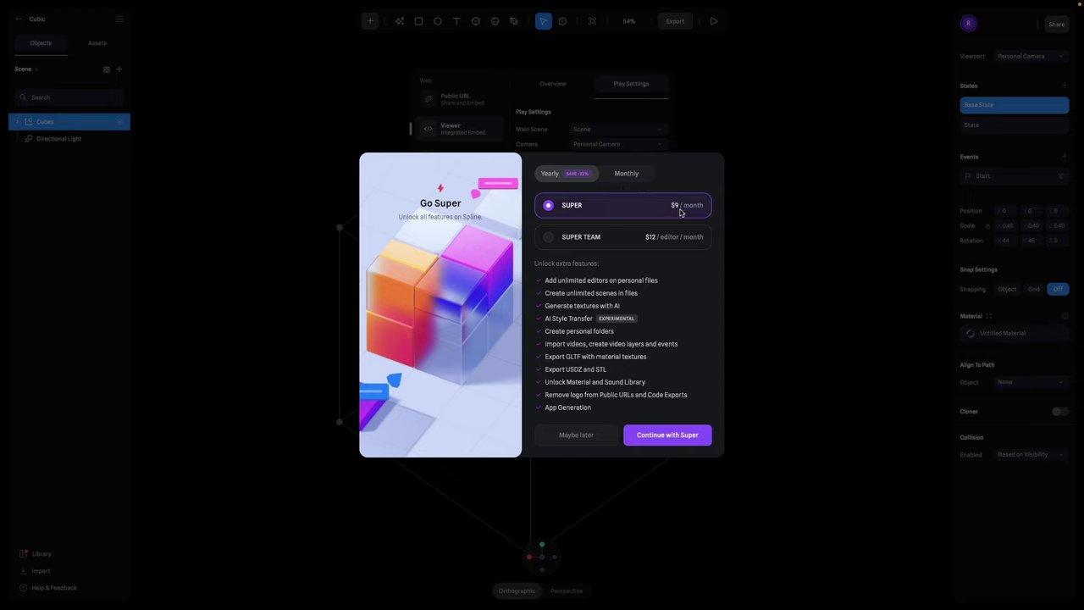
# Check the Monthly Super pricing, then dismiss the offer with Maybe later.
pyautogui.click(625, 175)
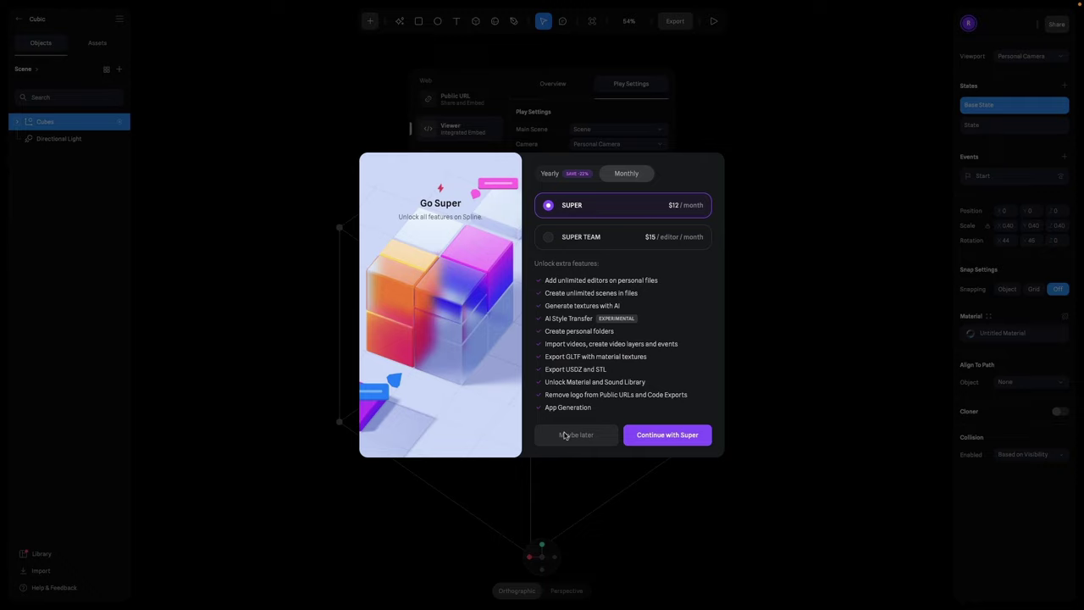
pyautogui.click(565, 435)
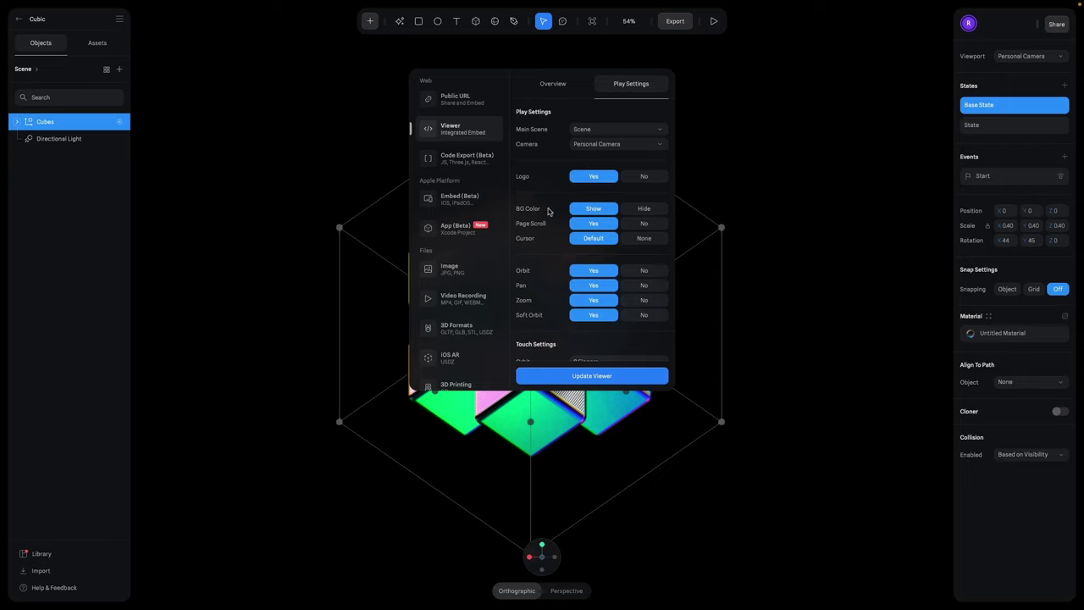
# Set BG Color to Hide and Orbit, Pan, Zoom and Soft Orbit to No.
pyautogui.click(632, 212)
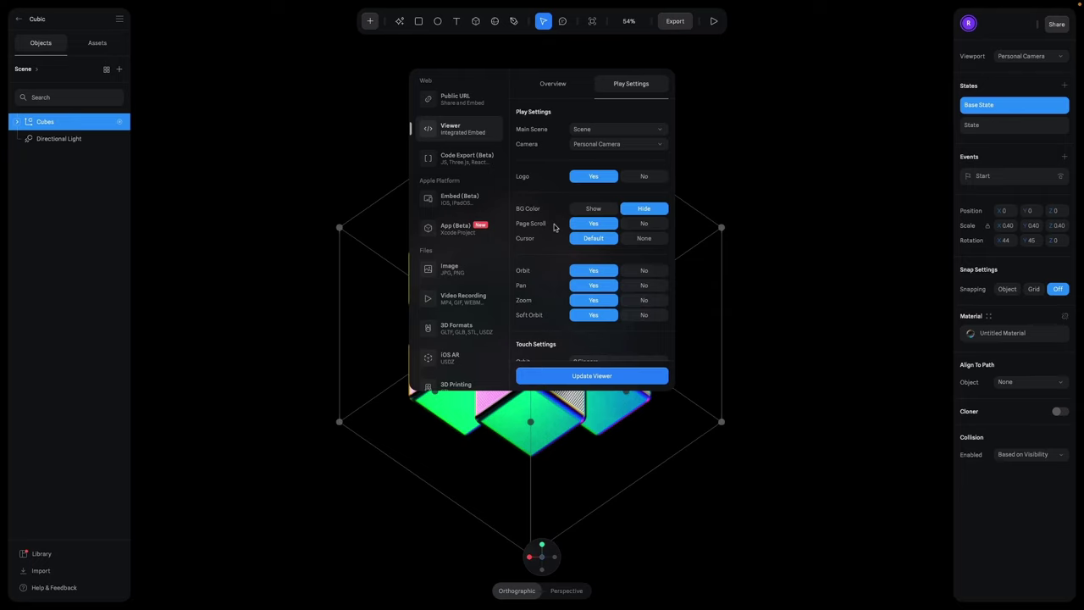
pyautogui.scroll(-2, 554, 227)
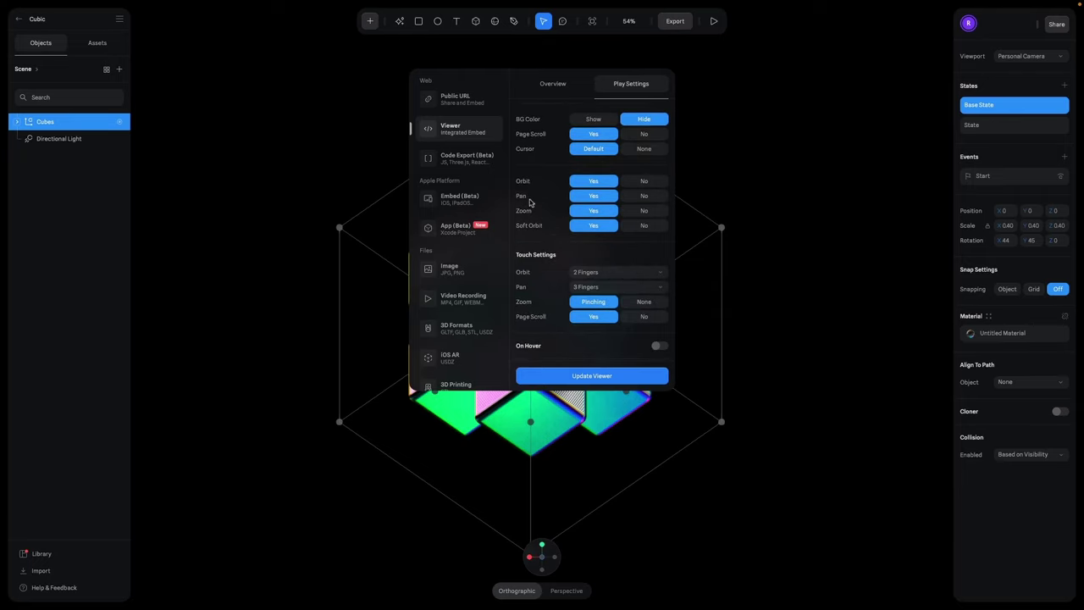
pyautogui.click(644, 181)
pyautogui.click(643, 196)
pyautogui.click(644, 210)
pyautogui.click(645, 225)
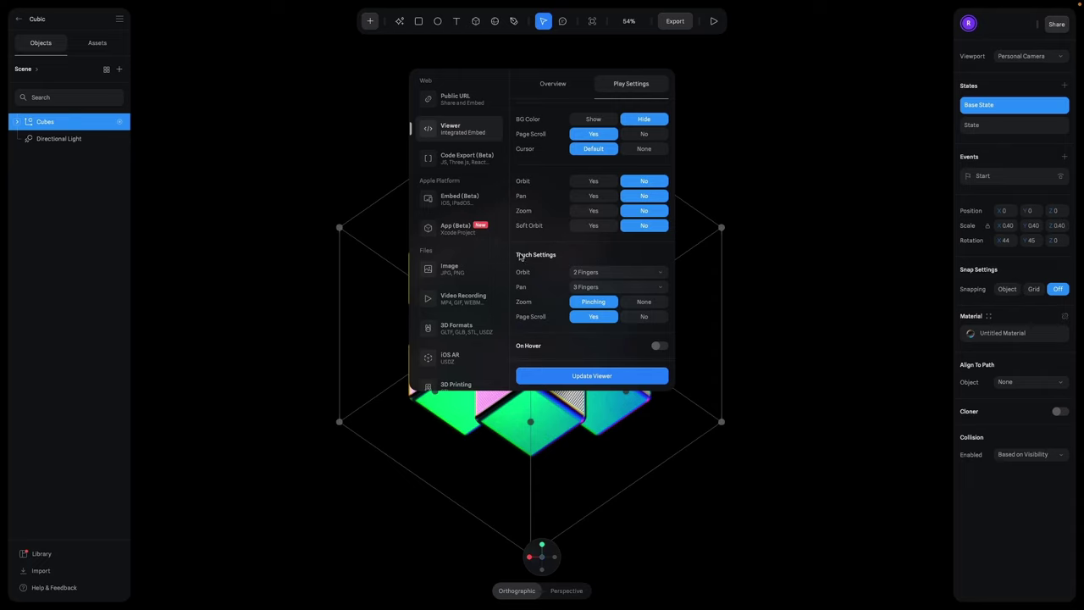
# Make the viewer react on hover without resetting when the hover ends.
pyautogui.scroll(-1, 560, 260)
pyautogui.scroll(-3, 560, 259)
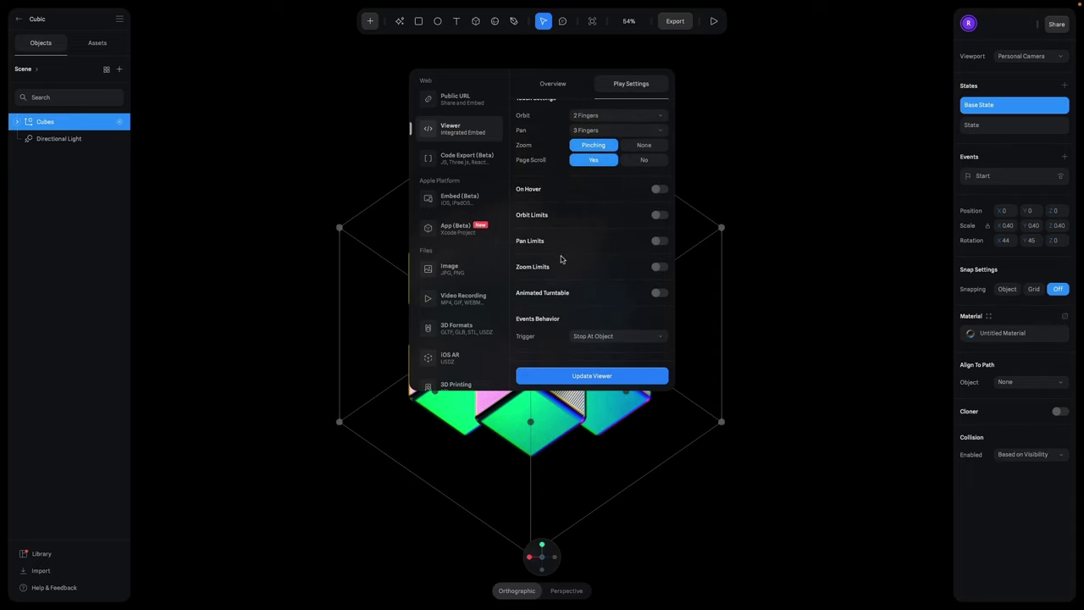
pyautogui.click(661, 190)
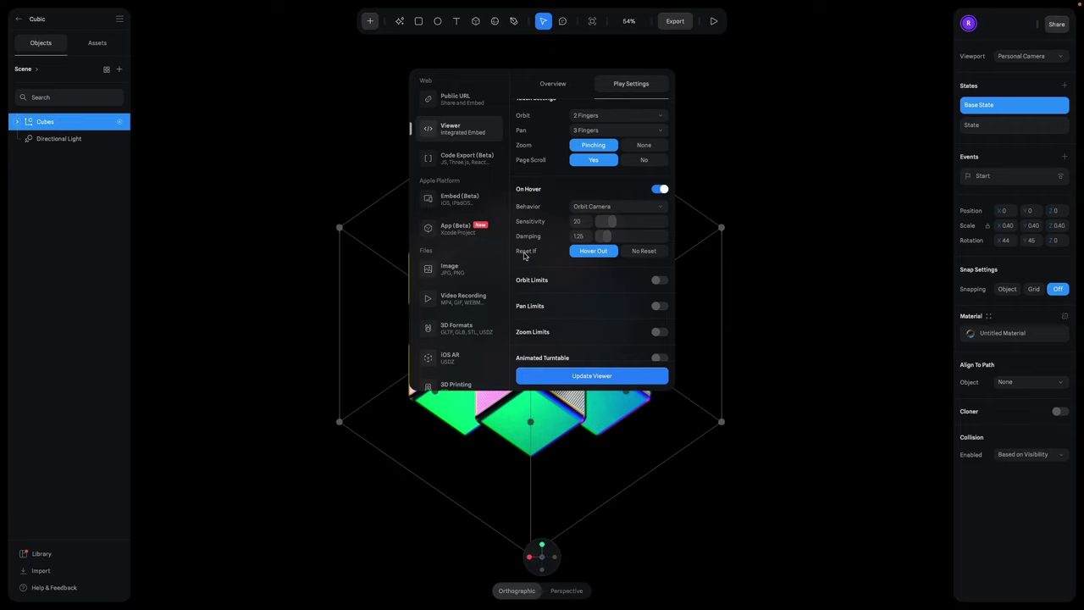
pyautogui.click(631, 258)
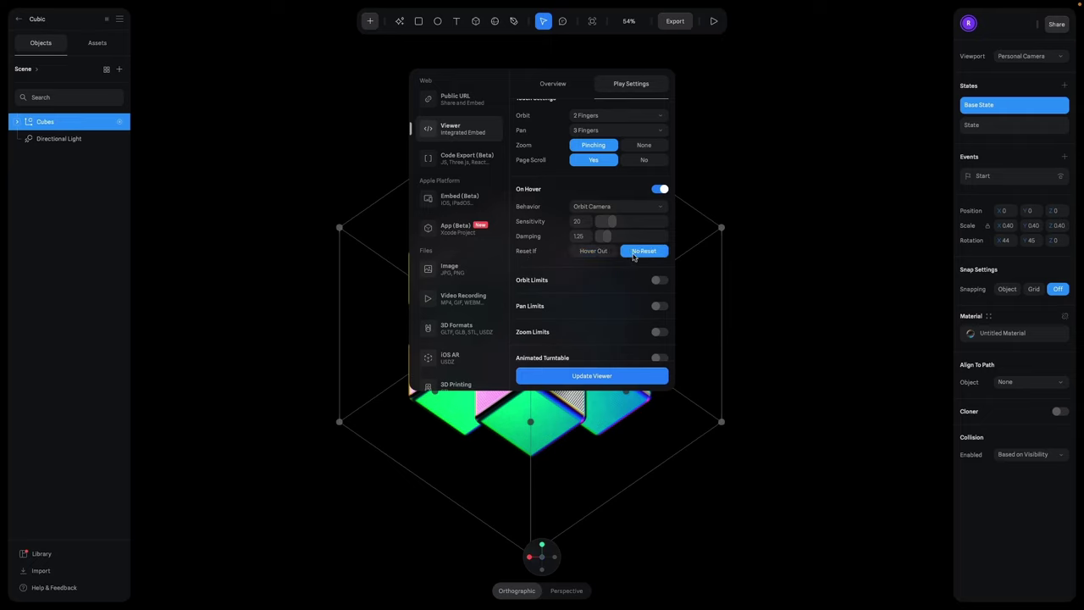
# Enable orbit limits of 15 for Up, Bottom, Left and Right.
pyautogui.scroll(-2, 648, 269)
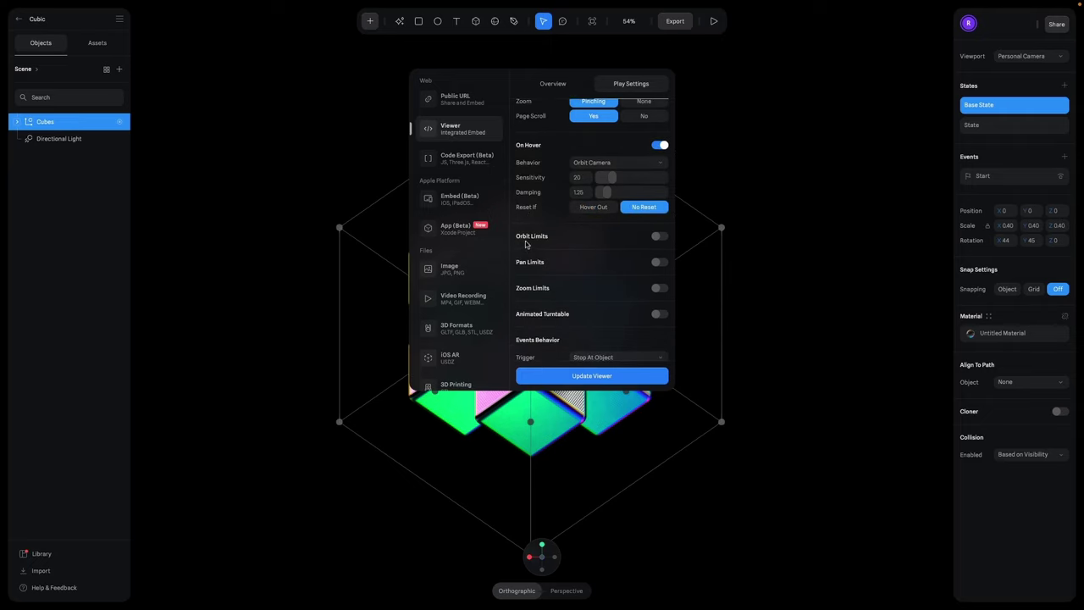
pyautogui.click(659, 237)
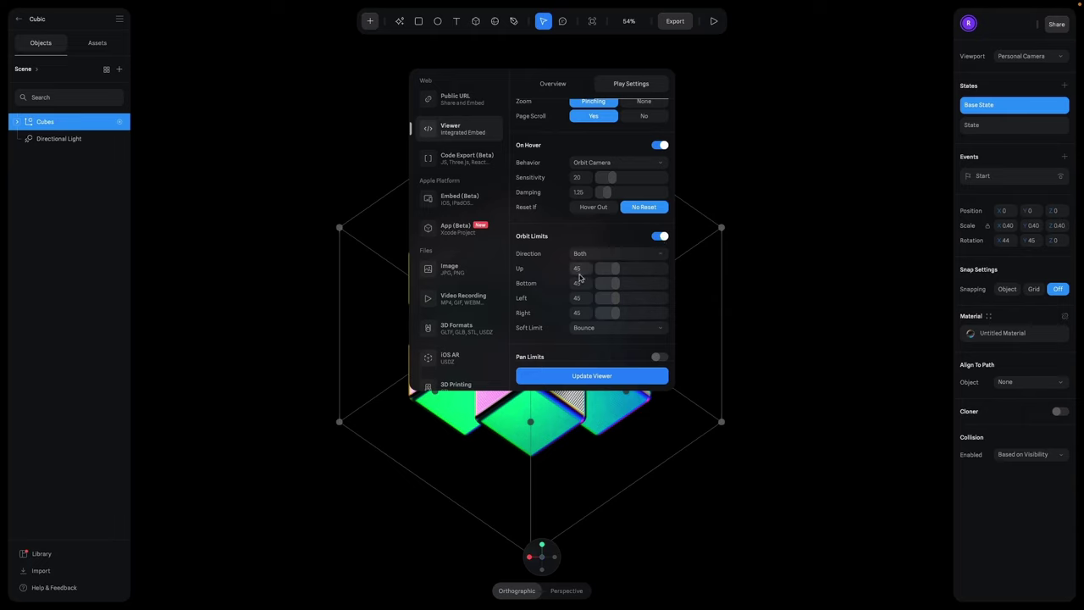
pyautogui.click(581, 271)
pyautogui.write('15')
pyautogui.press('Tab')
pyautogui.write('15')
pyautogui.press('Tab')
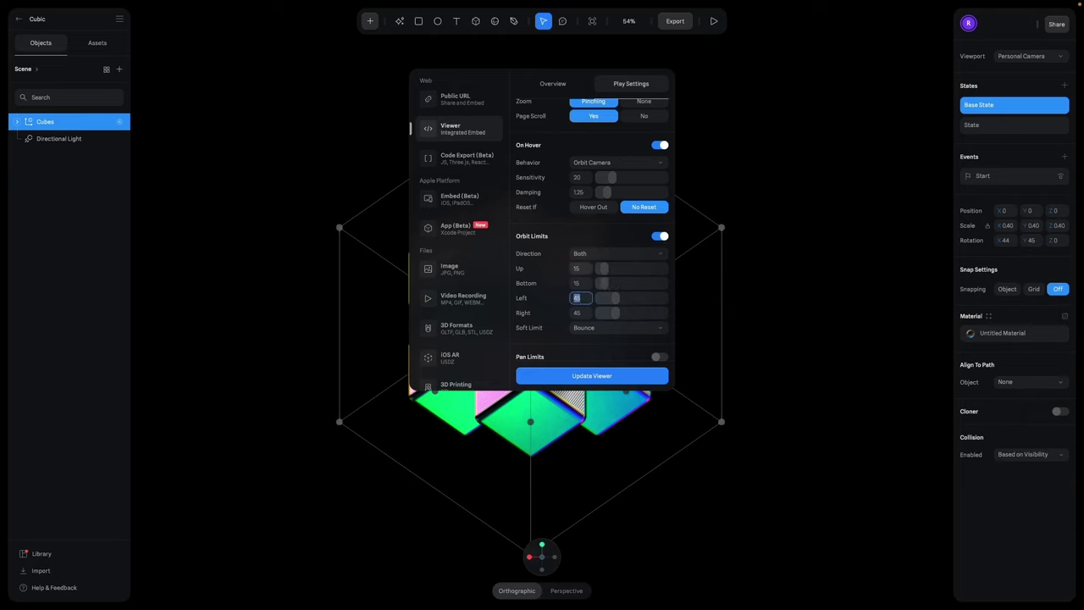
pyautogui.write('15')
pyautogui.press('Tab')
pyautogui.write('15')
pyautogui.click(563, 342)
# Update the published web viewer with the new settings.
pyautogui.scroll(-3, 563, 341)
pyautogui.scroll(-3, 563, 341)
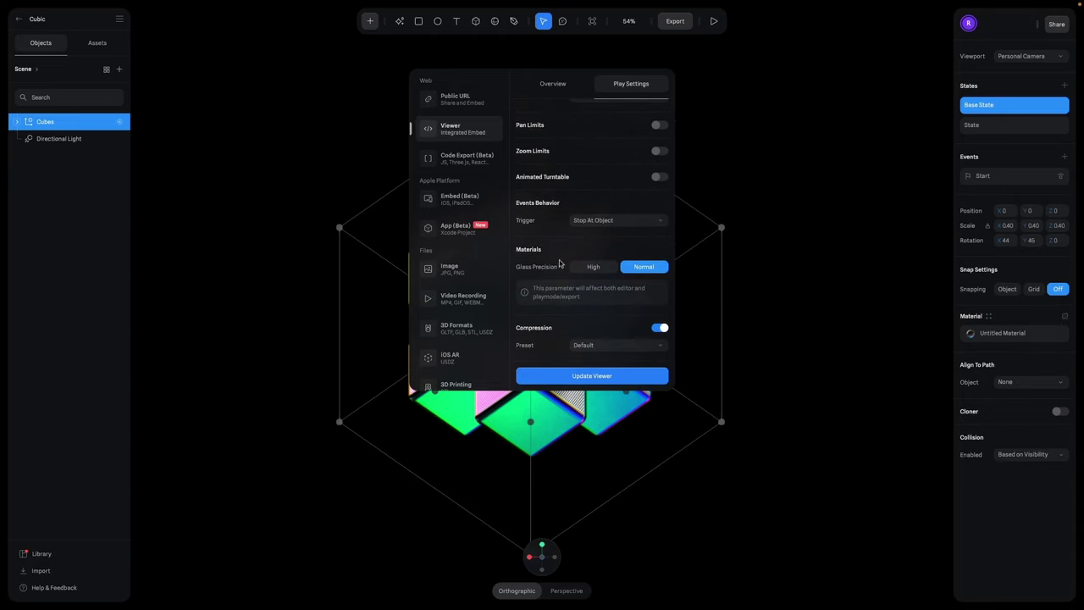
pyautogui.scroll(3, 558, 246)
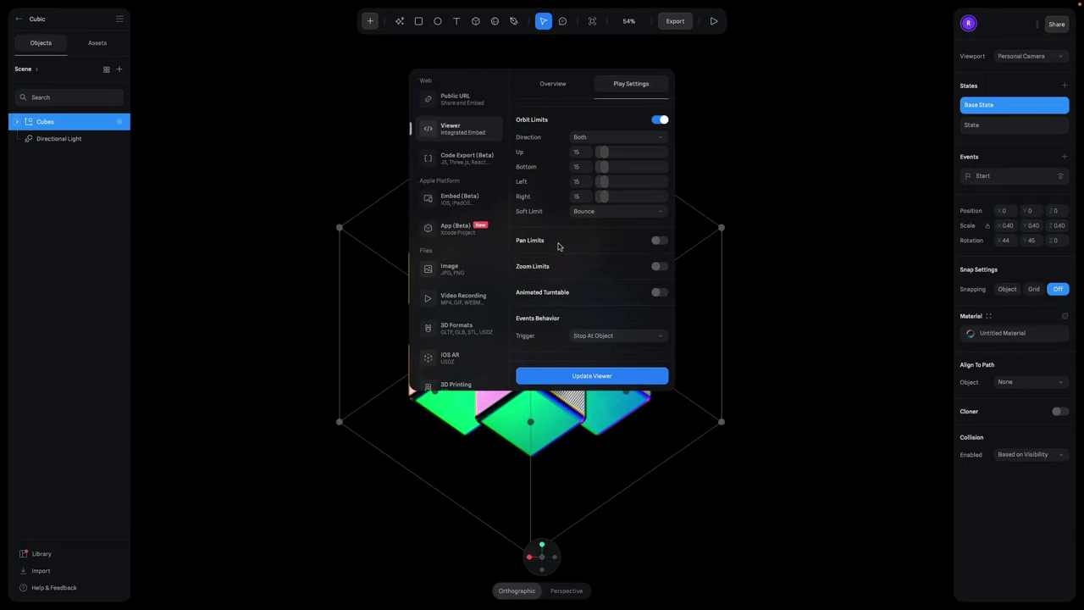
pyautogui.scroll(3, 558, 246)
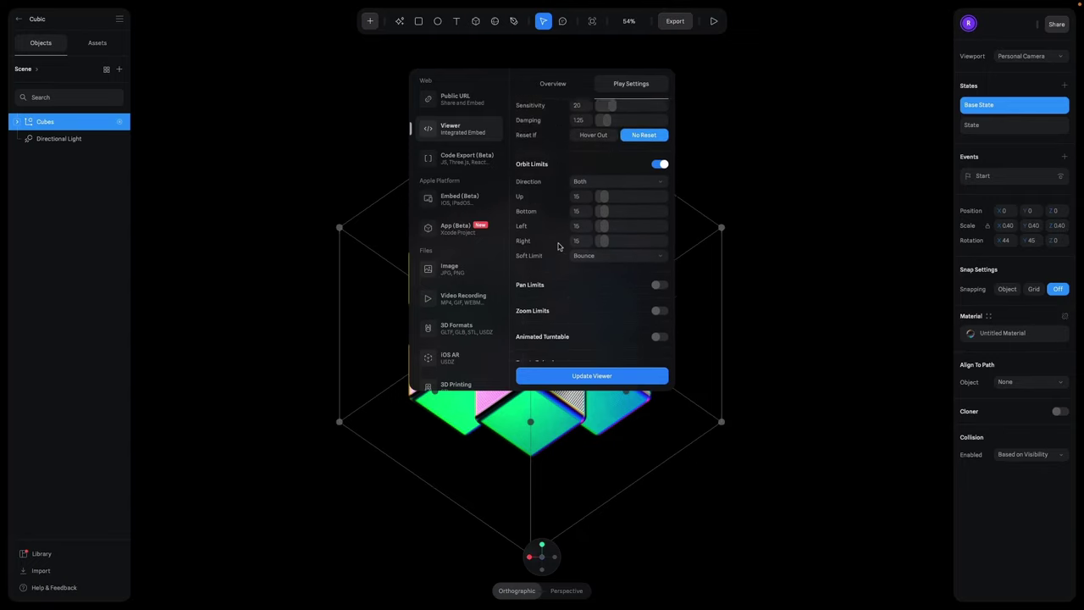
pyautogui.scroll(-2, 558, 246)
pyautogui.scroll(3, 558, 245)
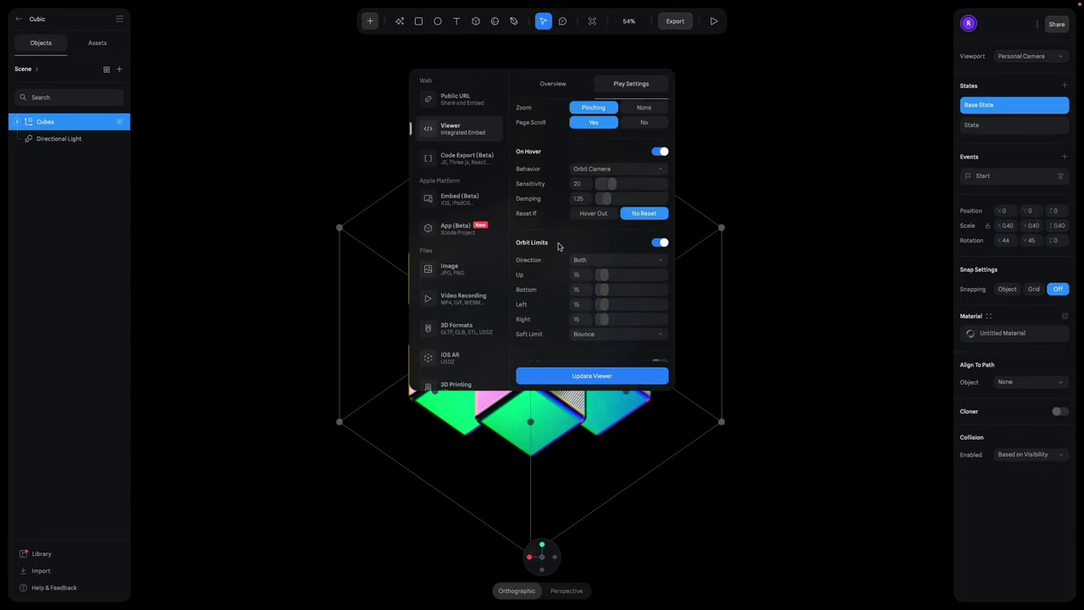
pyautogui.scroll(3, 558, 246)
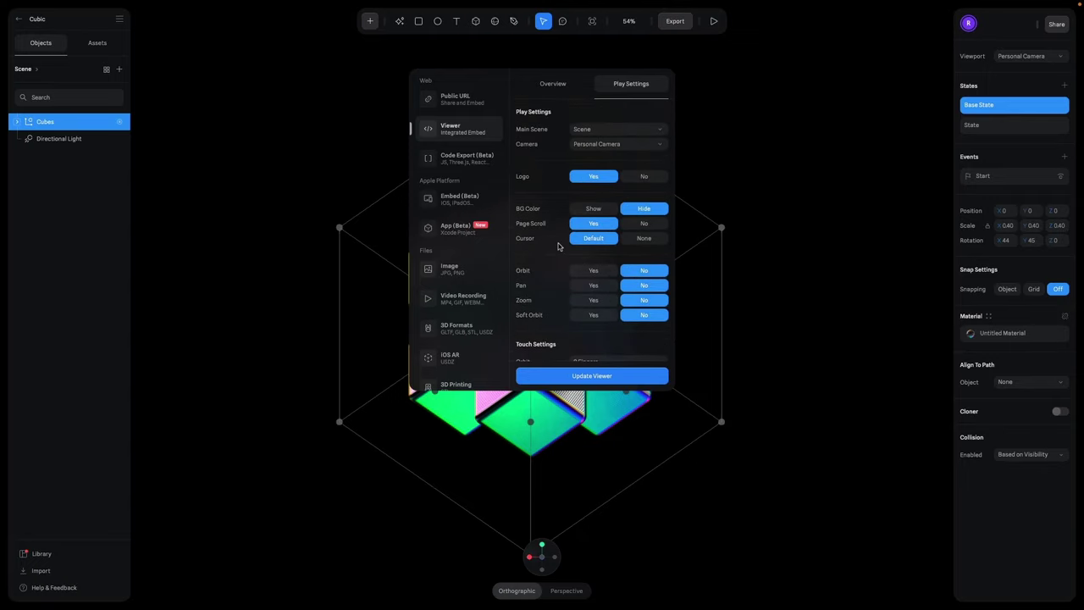
pyautogui.click(566, 380)
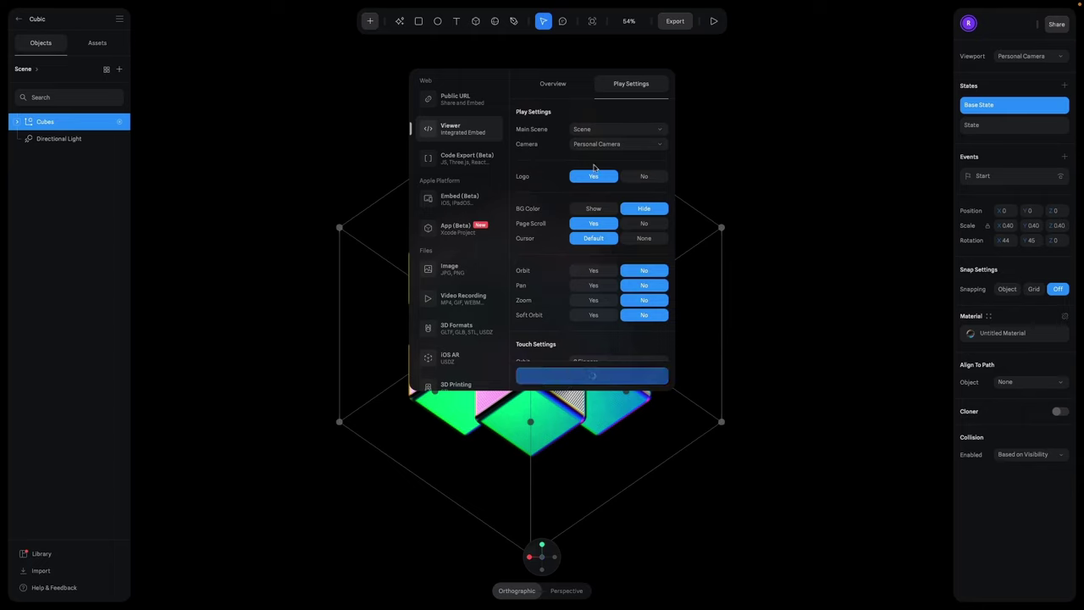
# Copy the viewer's embed code from Overview and switch to Wix Studio.
pyautogui.click(550, 85)
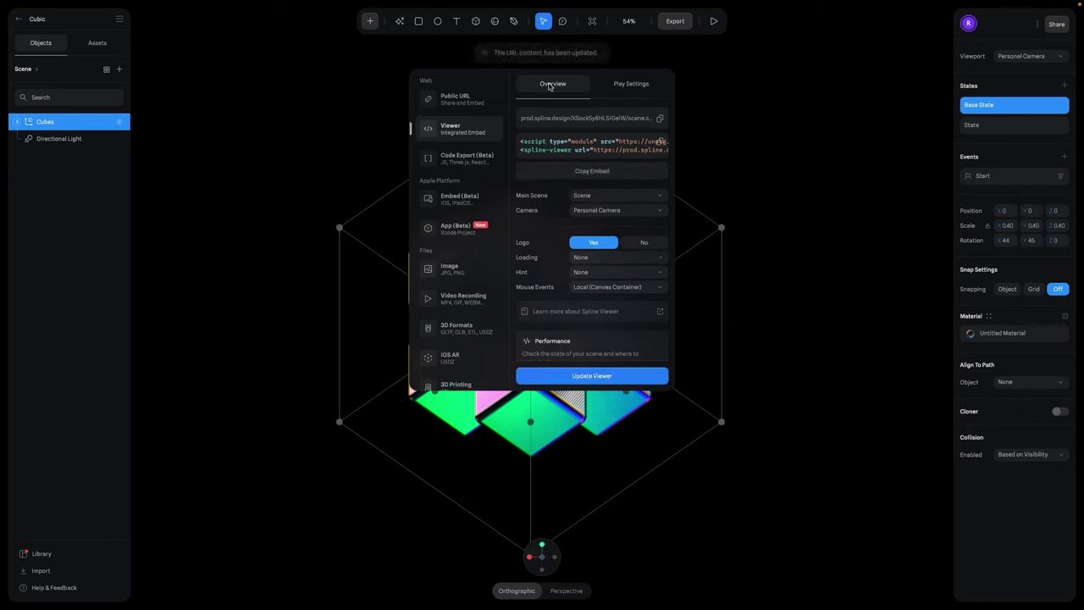
pyautogui.click(594, 173)
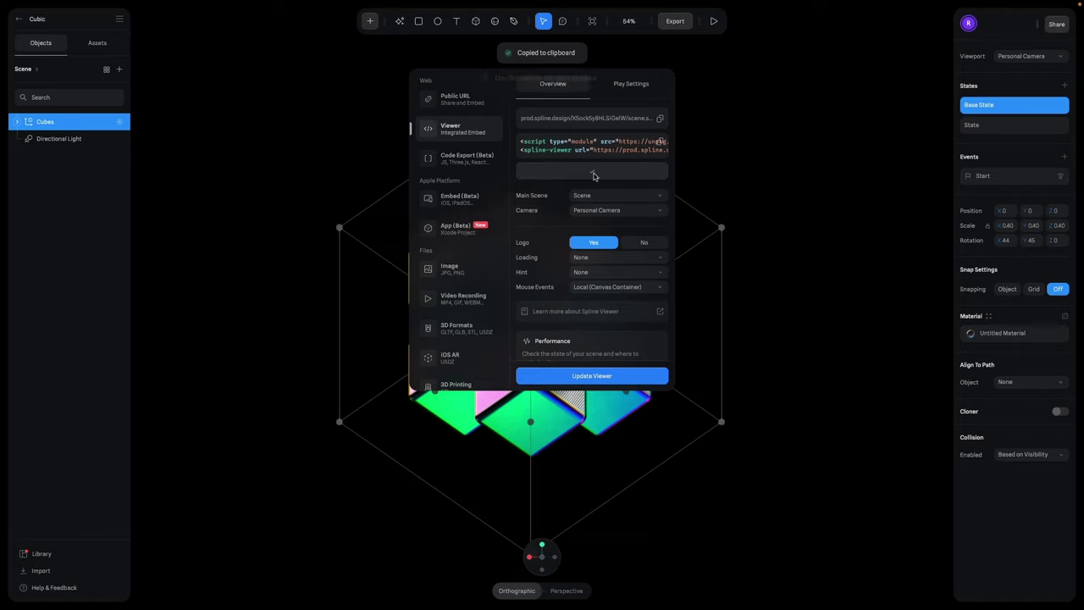
pyautogui.press('super+Tab')
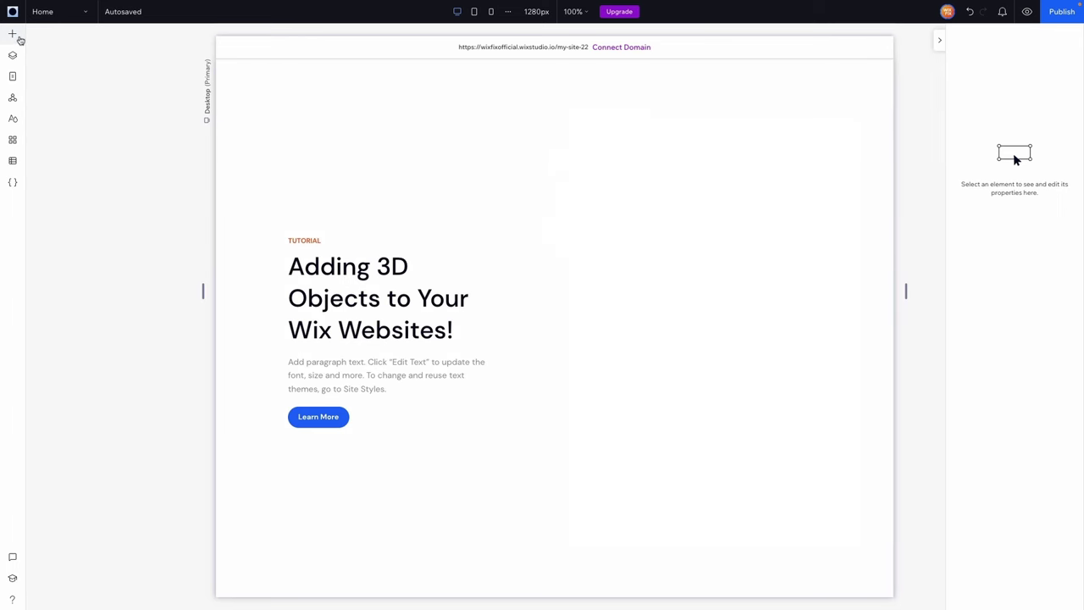
# Add an Embed iFrame to the right cell, stretch it, and paste in the Spline embed code.
pyautogui.click(18, 38)
pyautogui.moveTo(260, 351); pyautogui.dragTo(721, 283)
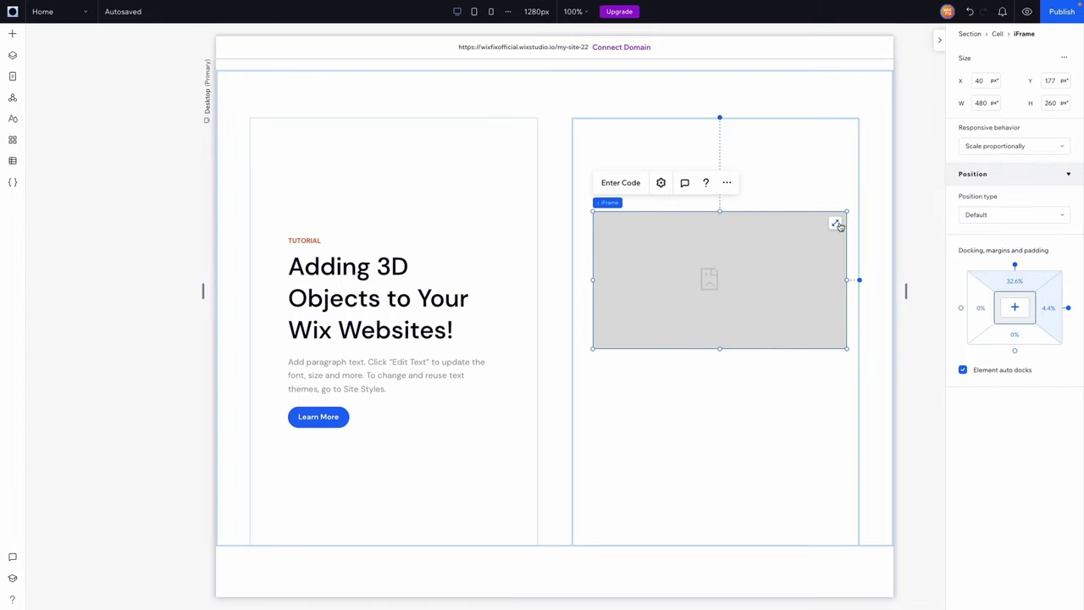
pyautogui.click(837, 224)
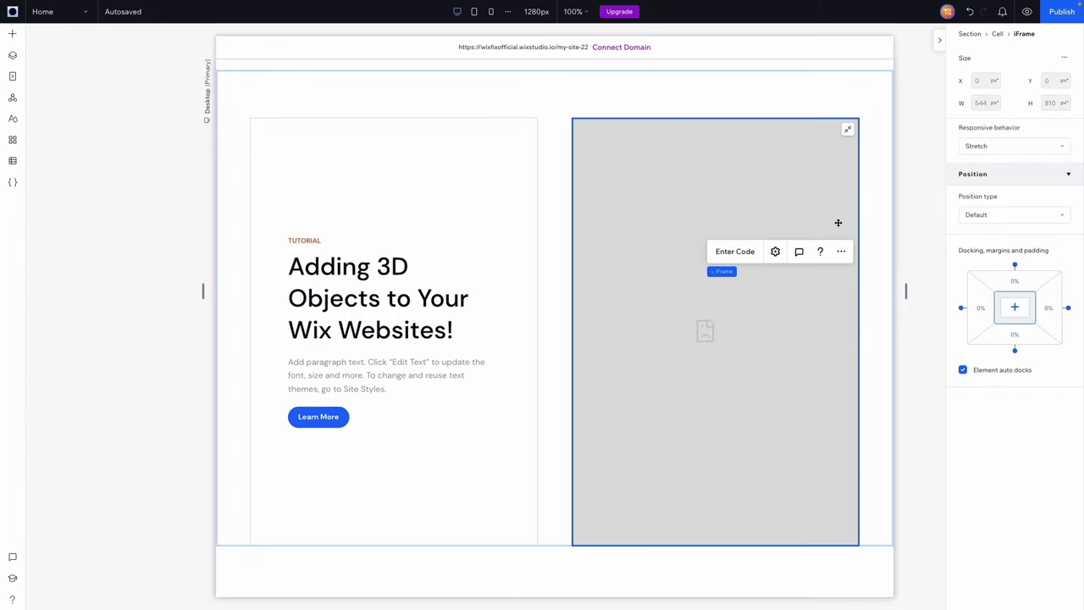
pyautogui.click(745, 252)
pyautogui.click(359, 292)
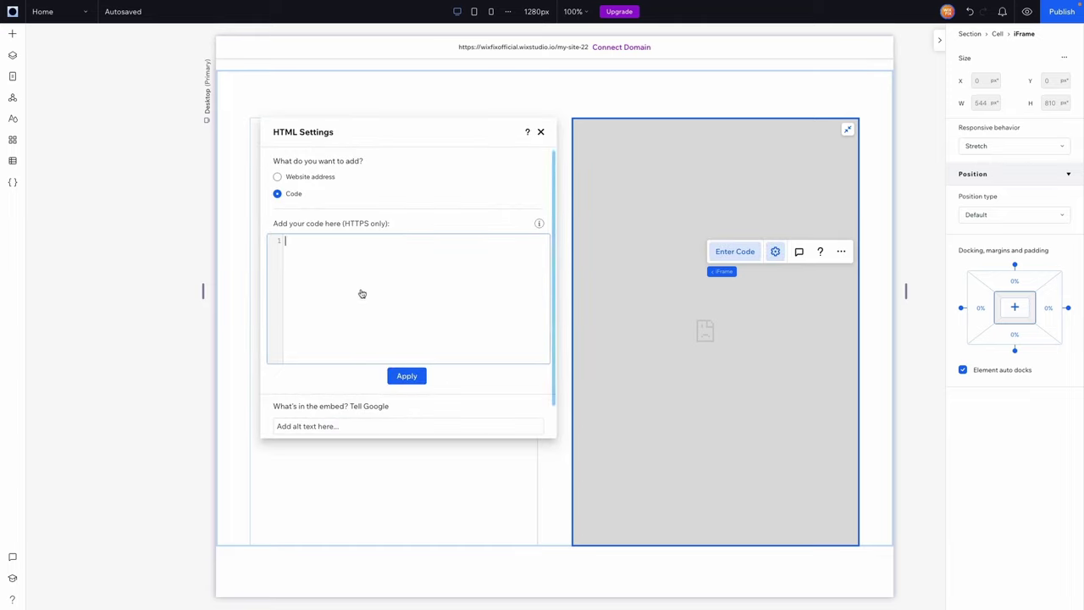
pyautogui.hotkey('ctrl', 'v')
pyautogui.click(406, 375)
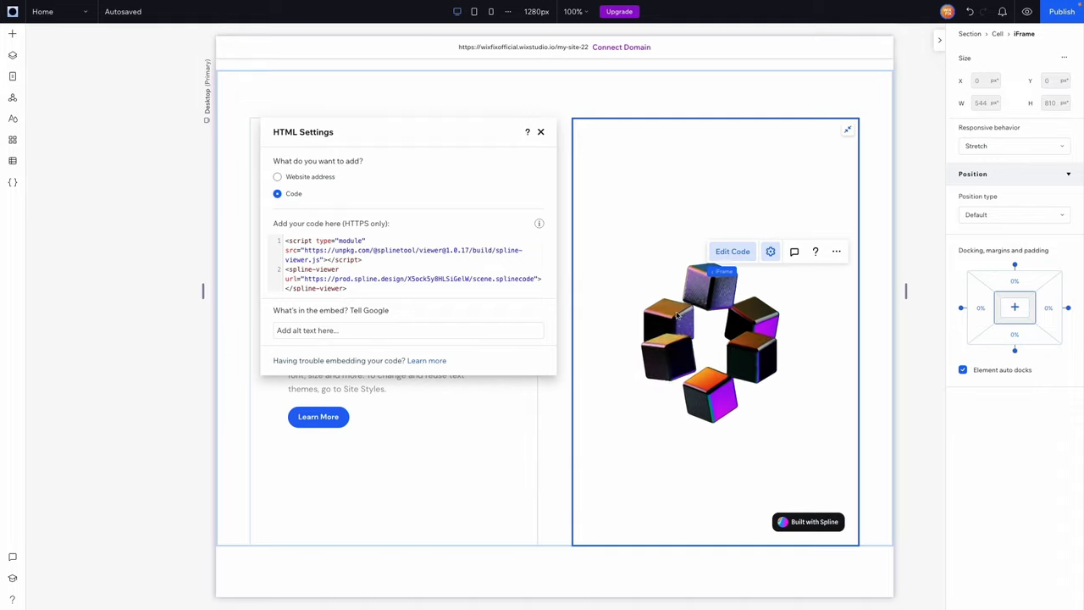
# Preview the Wix page and check the moving Spline cubes beside the tutorial heading.
pyautogui.click(1026, 12)
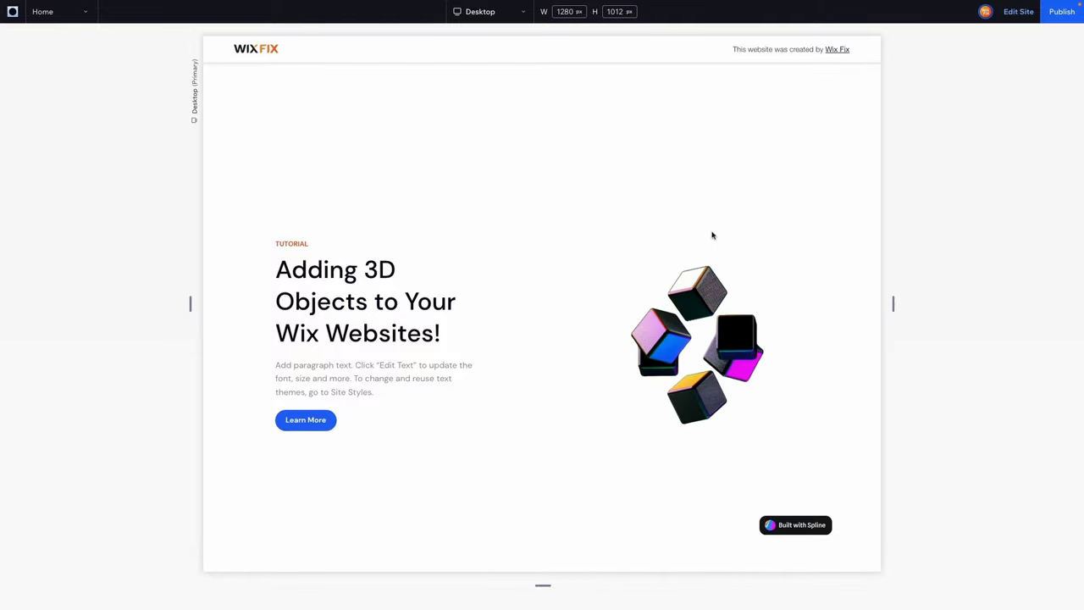
pyautogui.scroll(-1, 693, 310)
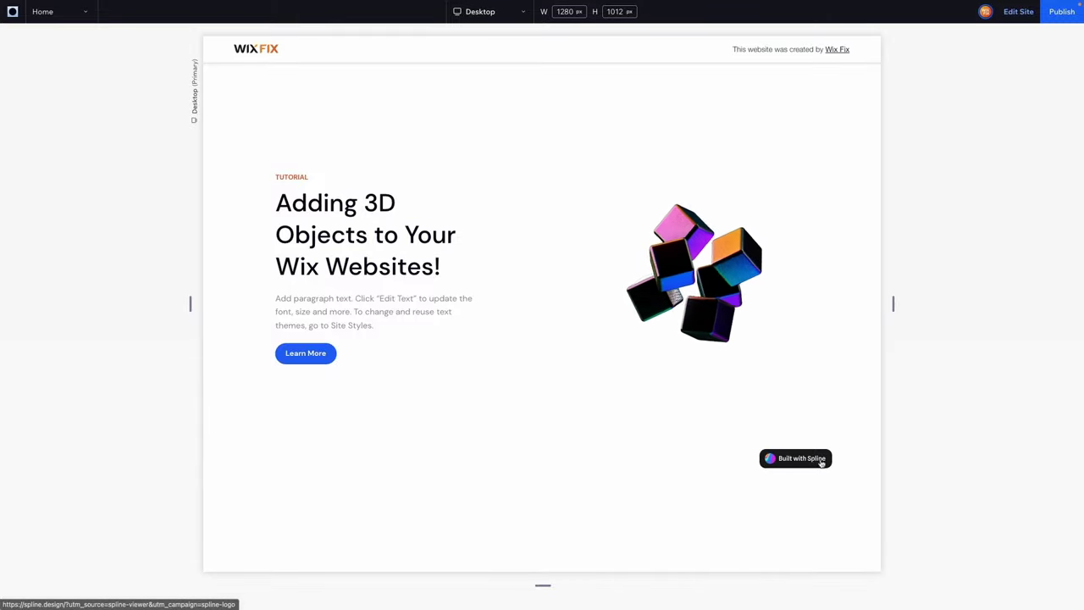
pyautogui.scroll(1, 689, 258)
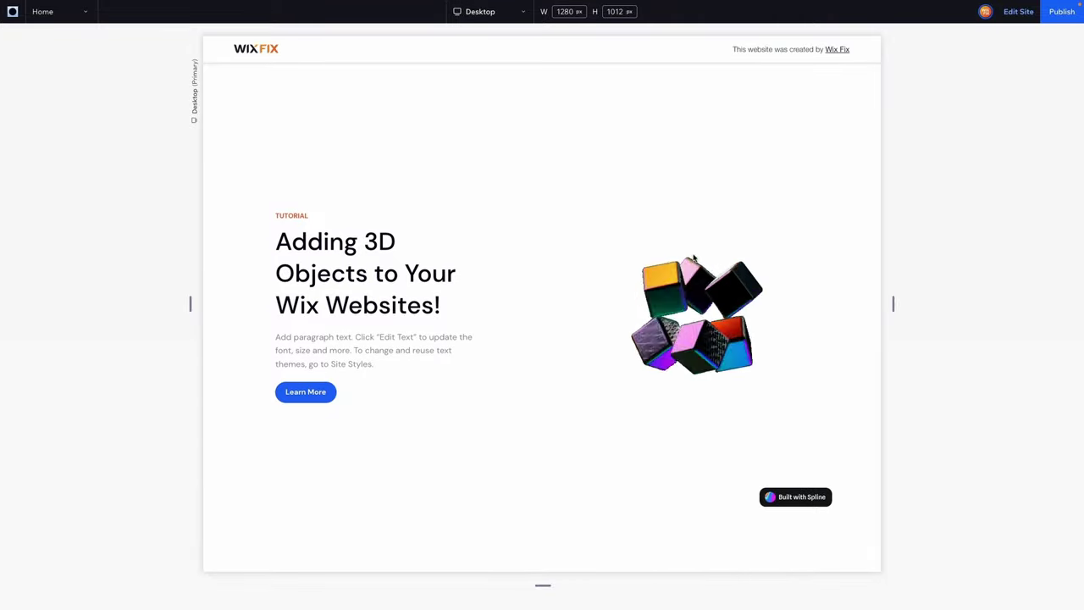
pyautogui.scroll(2, 688, 257)
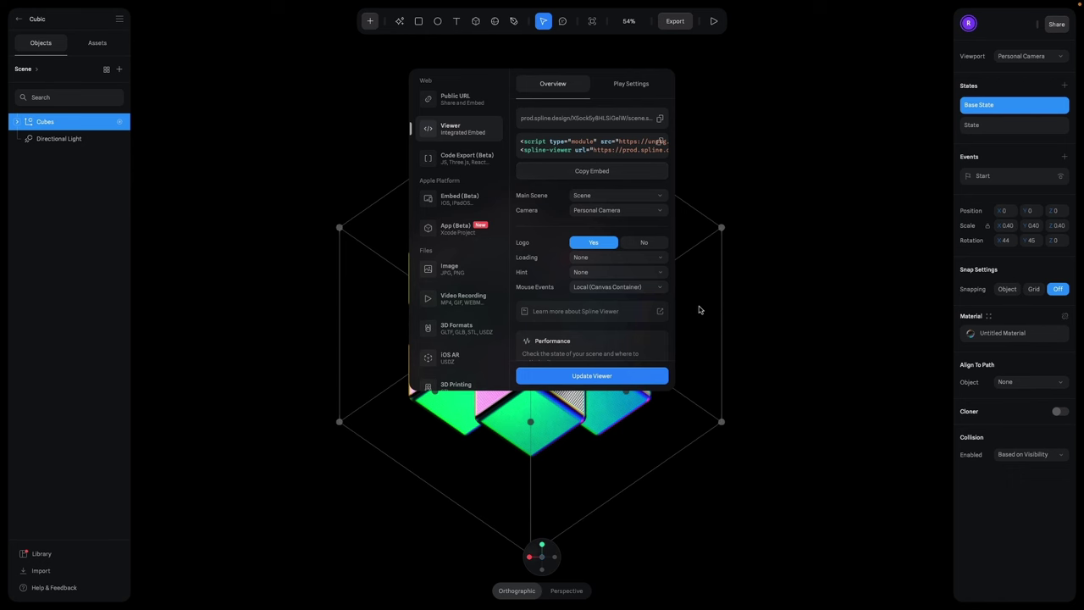
# Rescale the Cubes group to 0.50 with the lock on and update the Spline viewer.
pyautogui.click(750, 296)
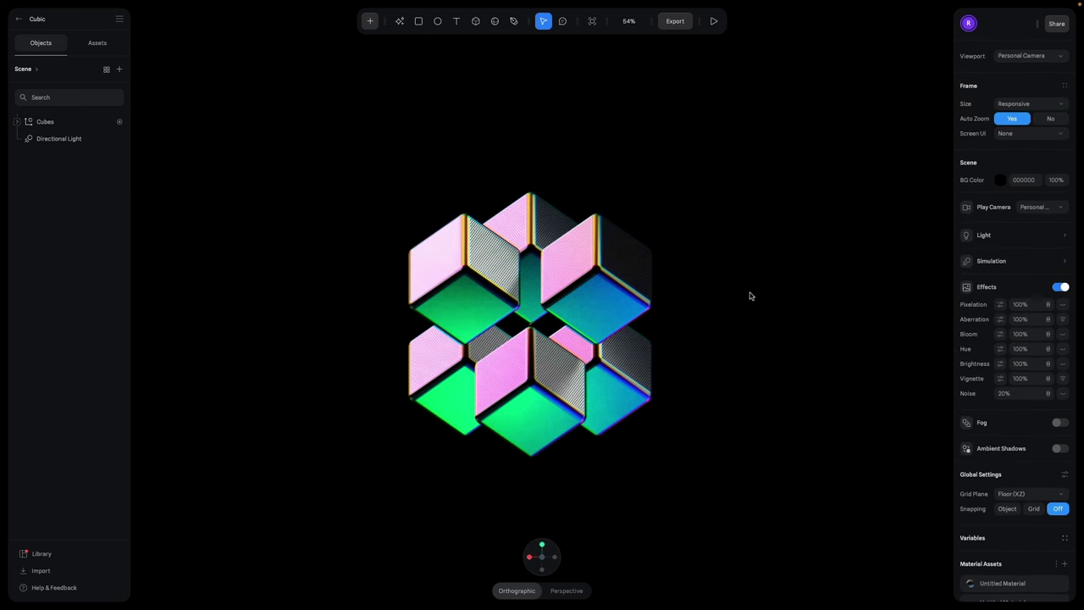
pyautogui.click(46, 121)
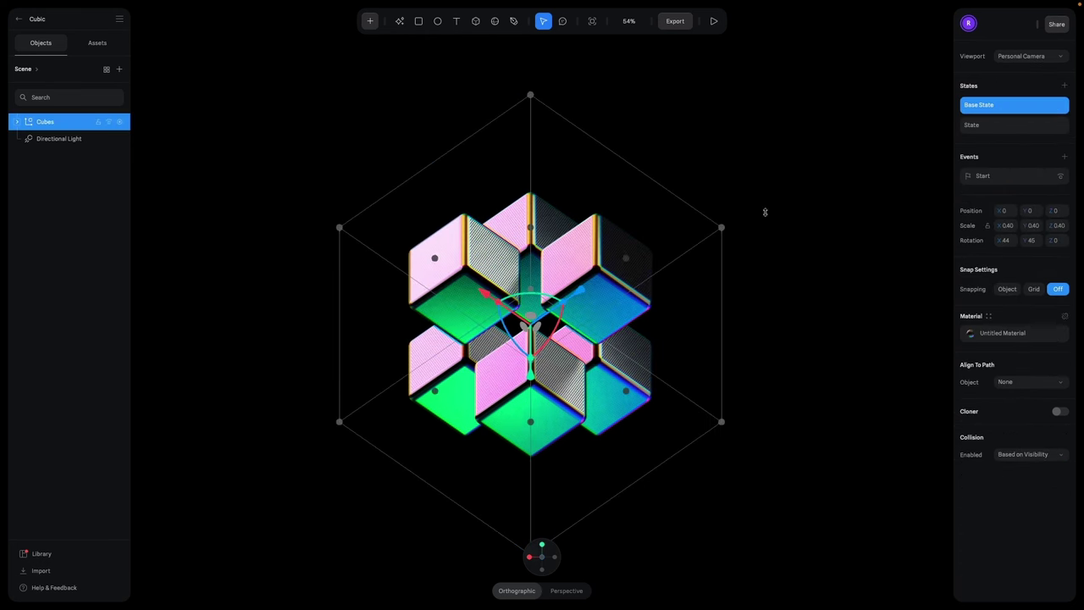
pyautogui.click(1008, 227)
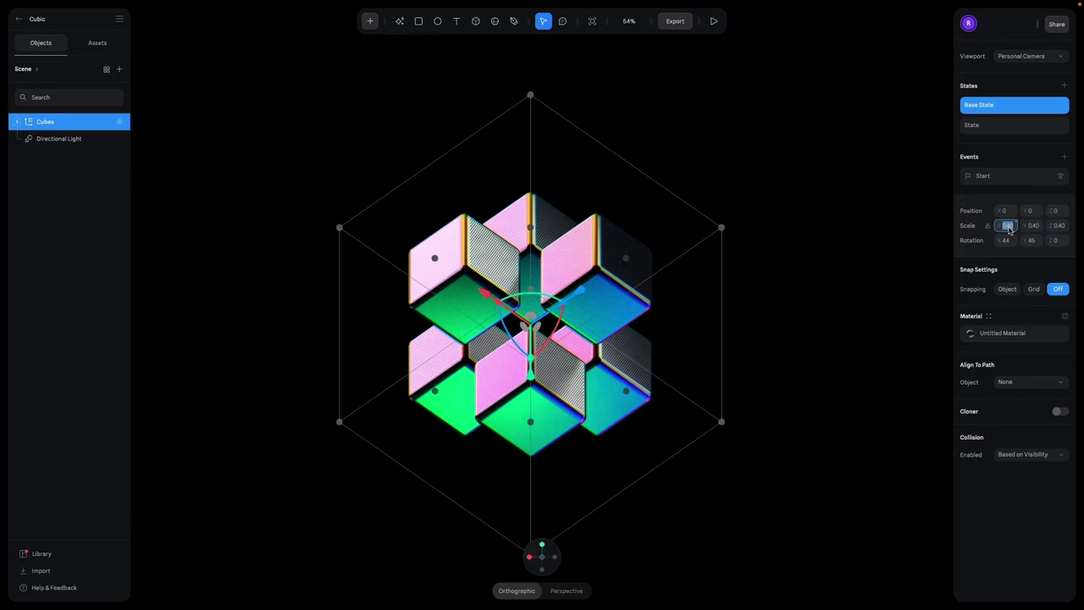
pyautogui.write('5')
pyautogui.press('Return')
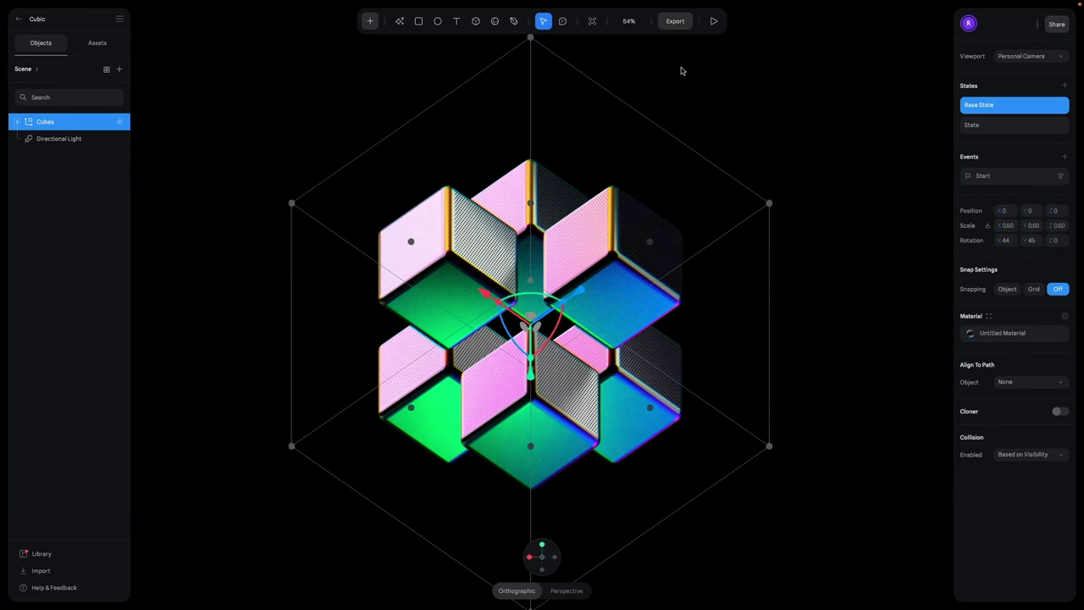
pyautogui.click(686, 24)
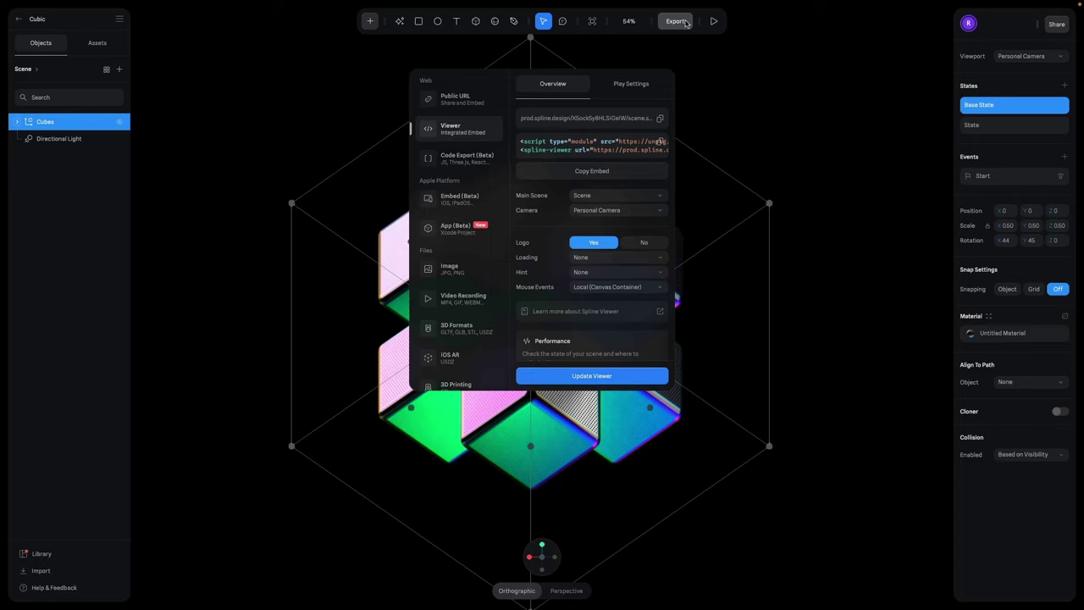
pyautogui.click(572, 377)
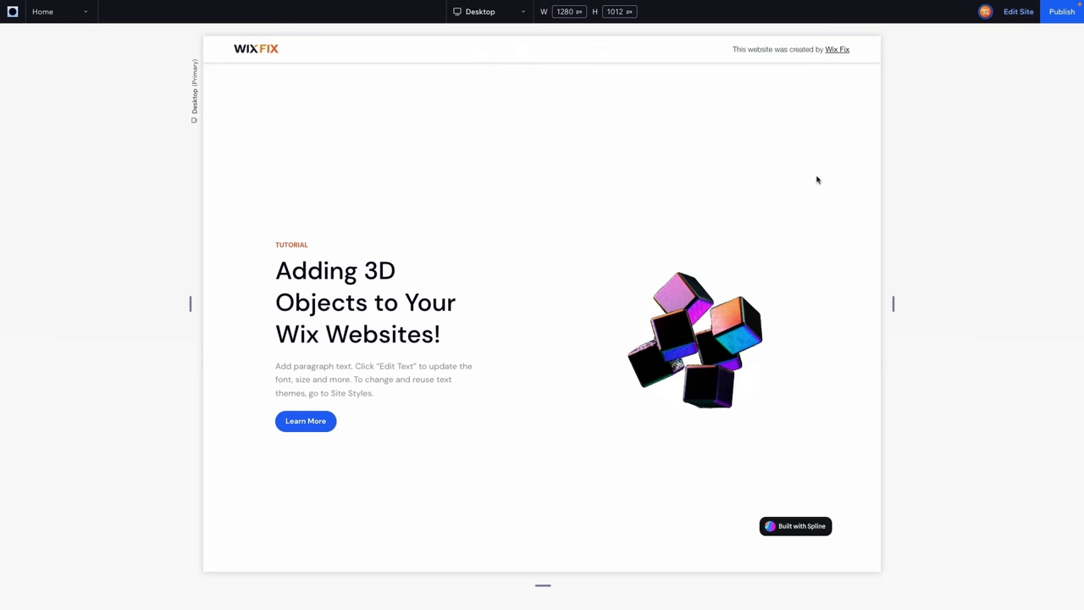
# Paste the Spline embed code into the iFrame again, apply it, and preview the page.
pyautogui.click(1024, 11)
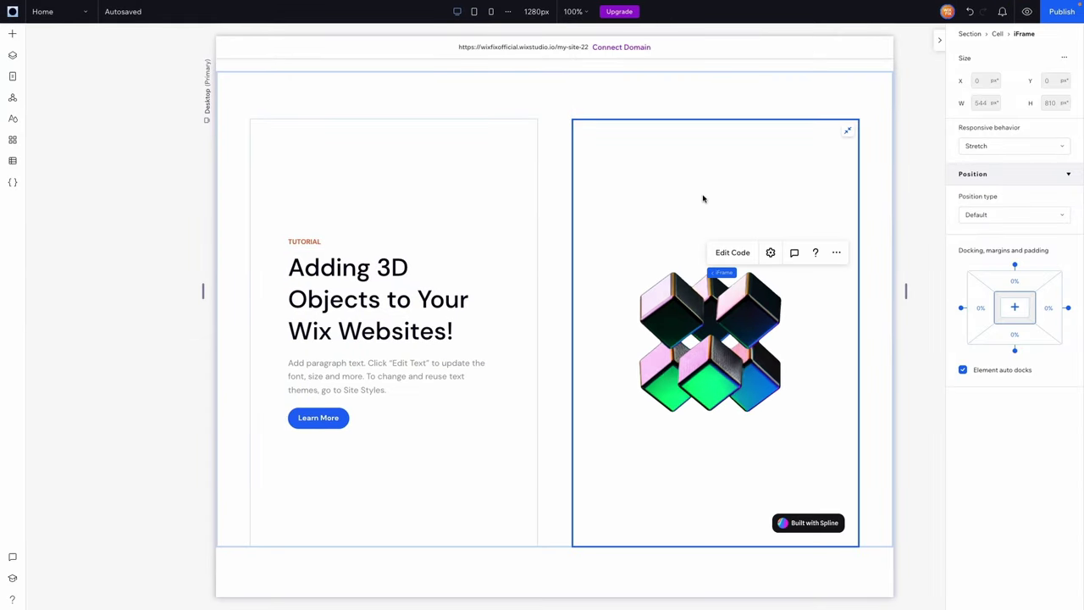
pyautogui.click(714, 191)
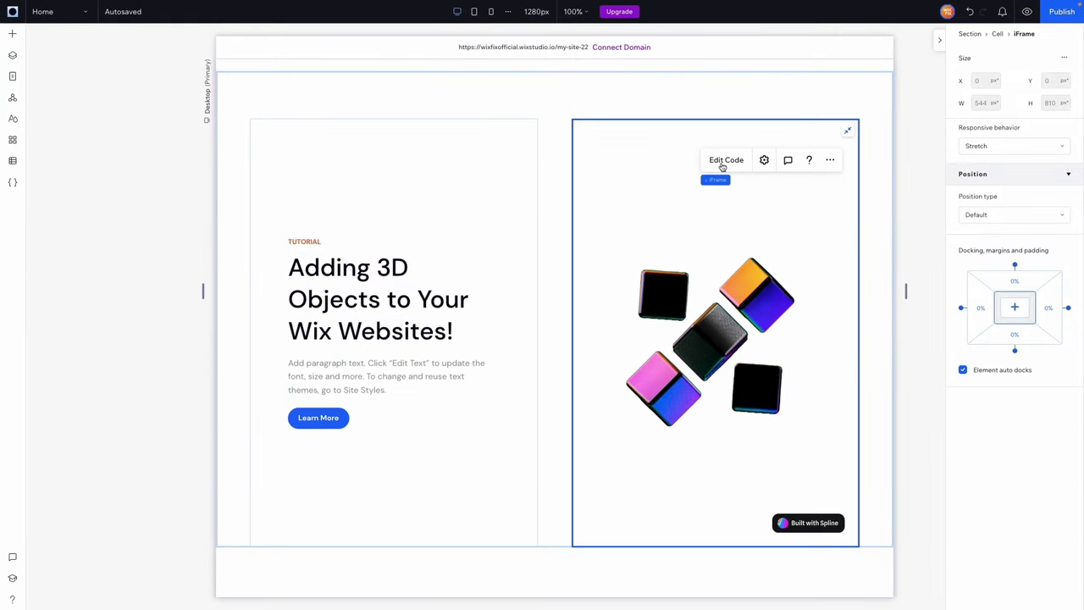
pyautogui.click(723, 161)
pyautogui.hotkey('ctrl', 'v')
pyautogui.click(398, 376)
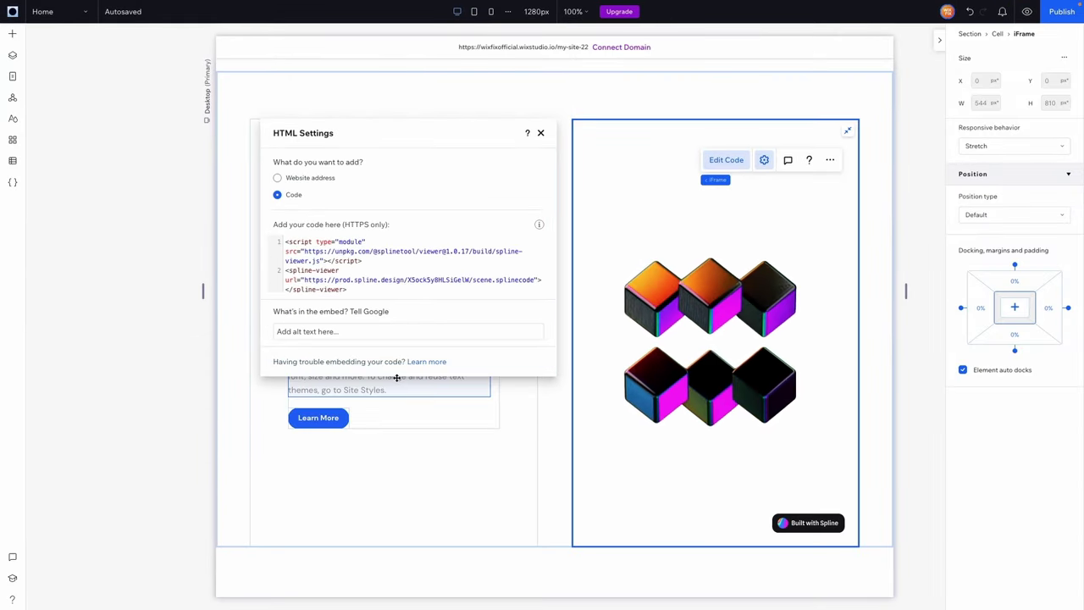
pyautogui.click(1027, 12)
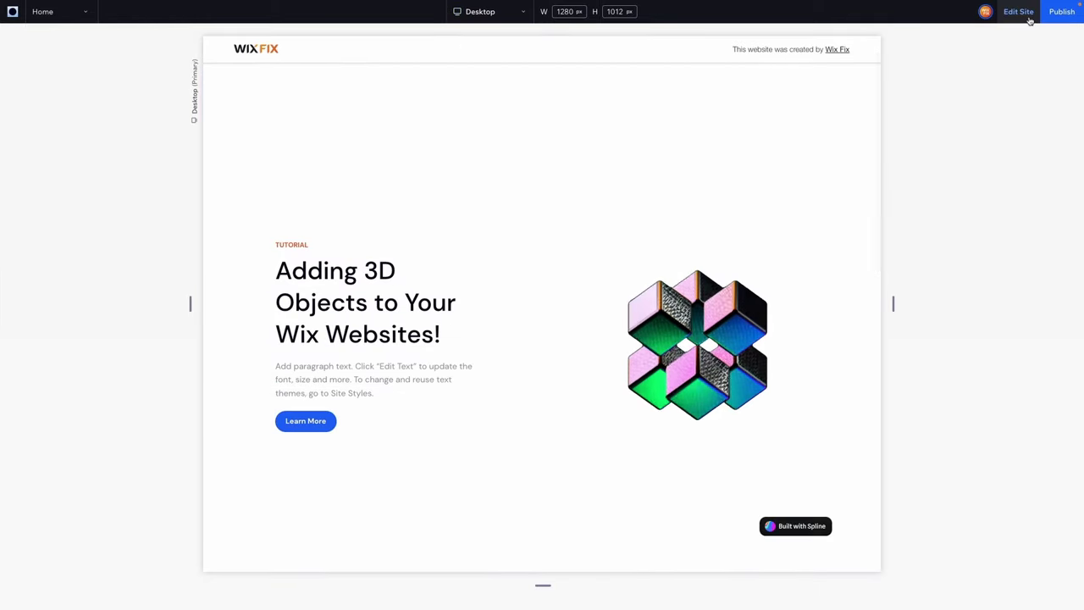